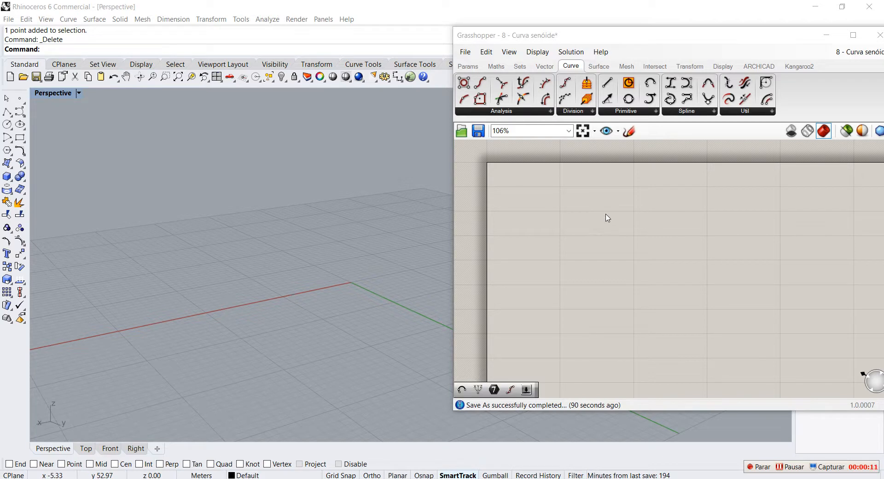
double_click(610, 218)
click(608, 271)
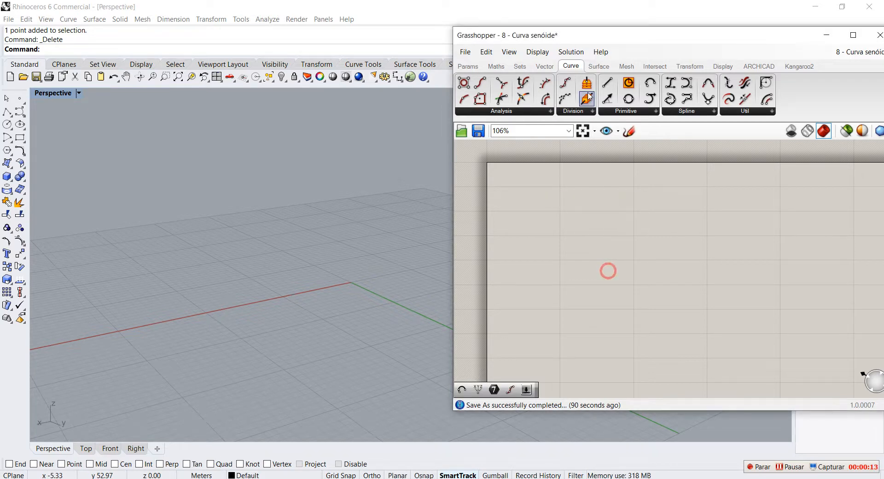
click(535, 69)
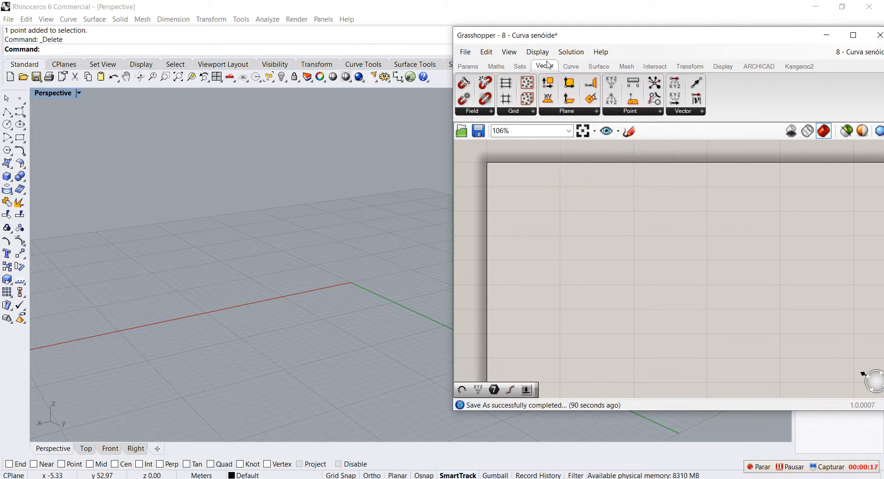
click(518, 68)
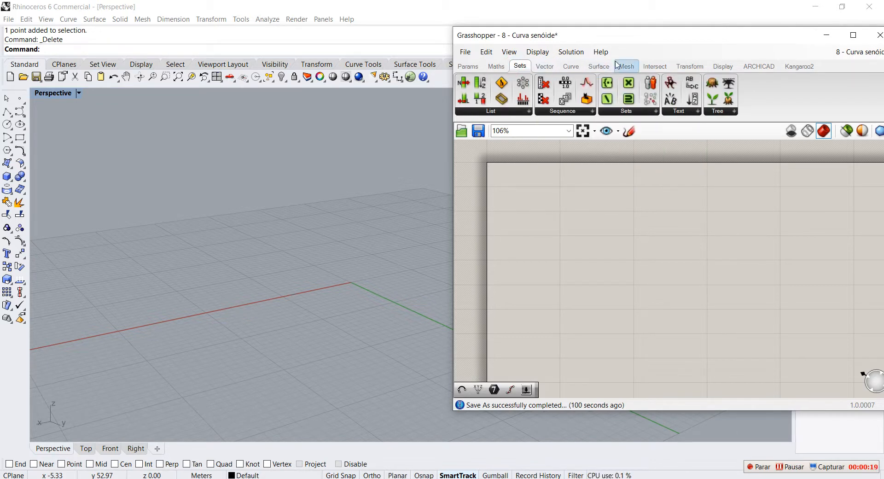
click(599, 67)
click(571, 67)
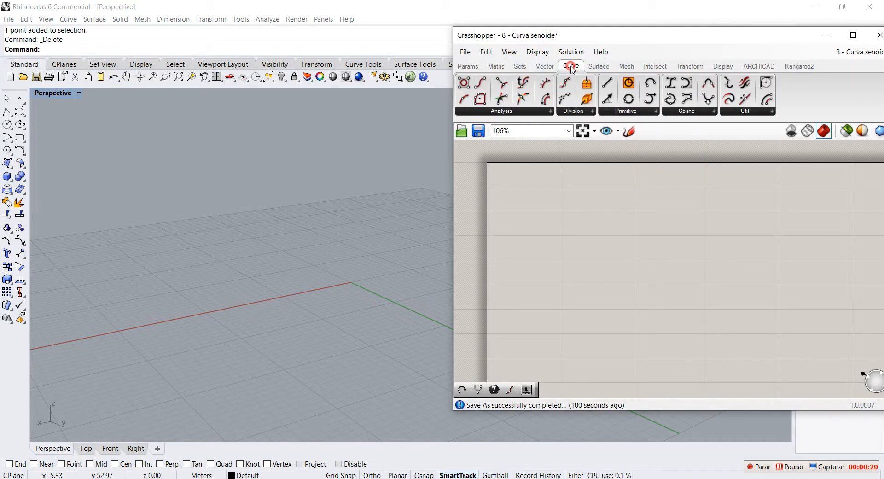
Place a Construct Point component on the Grasshopper canvas, leaving free space before its coordinate inputs
click(541, 67)
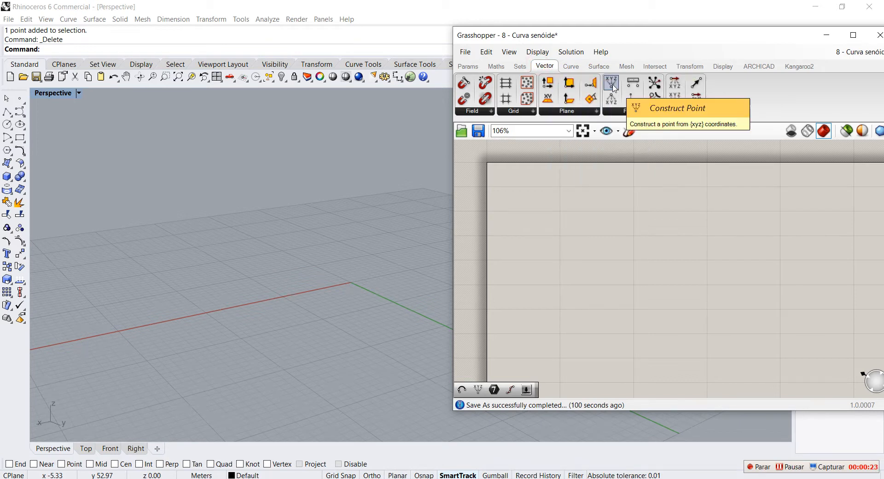
click(612, 84)
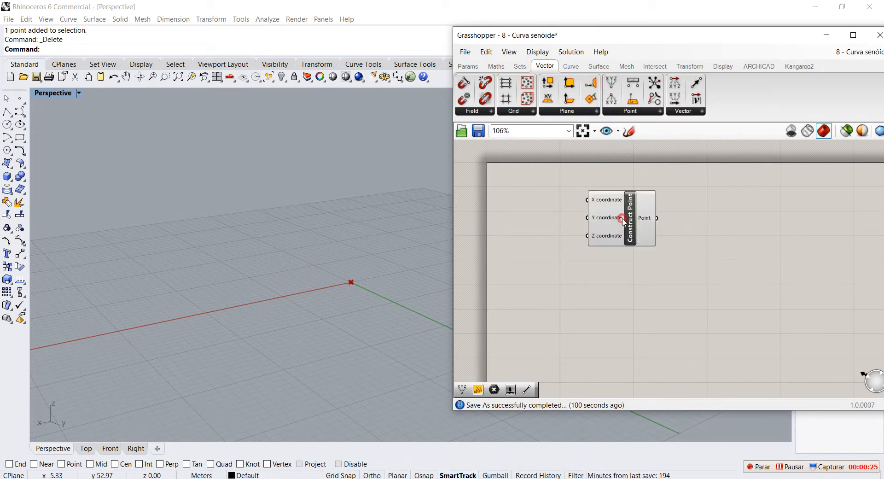
click(641, 224)
click(639, 267)
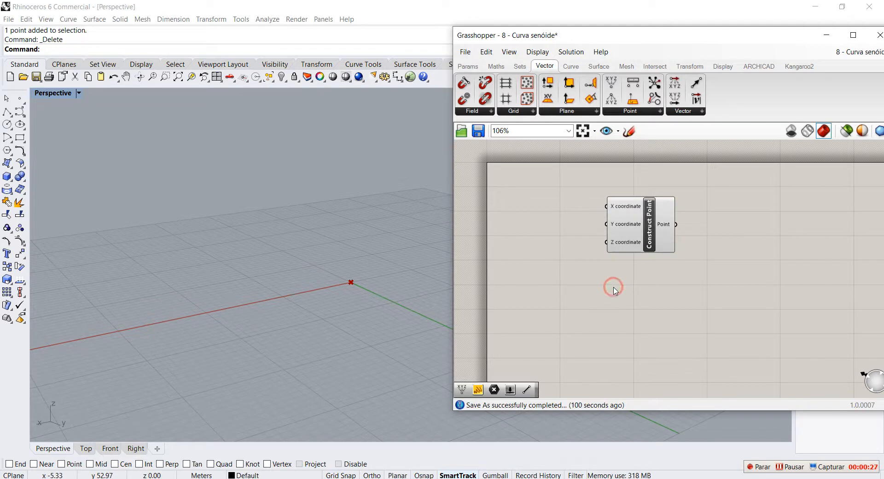
scroll(598, 238, up, 2)
scroll(599, 237, down, 2)
scroll(599, 238, up, 1)
drag(652, 225, 698, 236)
Add a Panel before Construct Point and fill it with the values 0 to 6, one per line
double_click(537, 209)
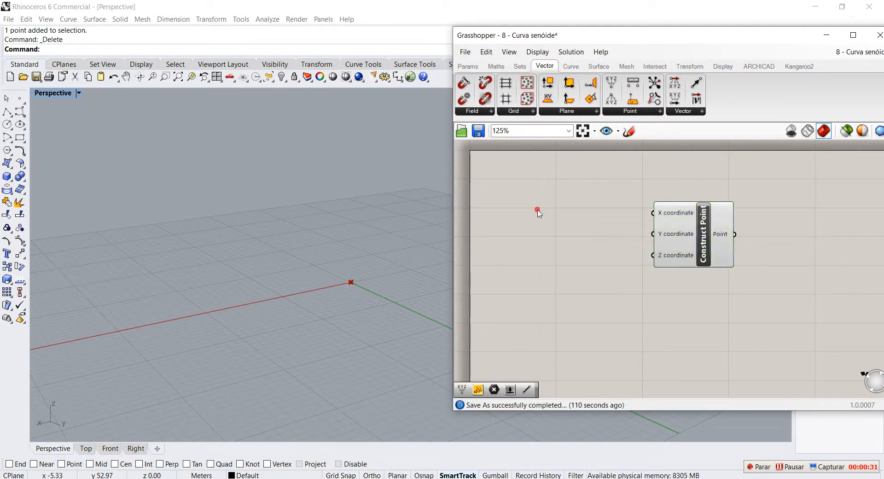
text(pa)
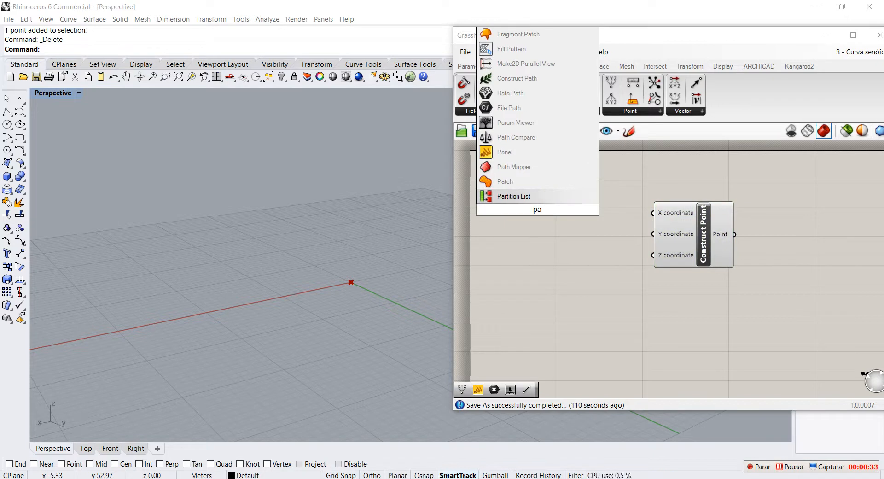
text(nel)
key(Return)
double_click(543, 212)
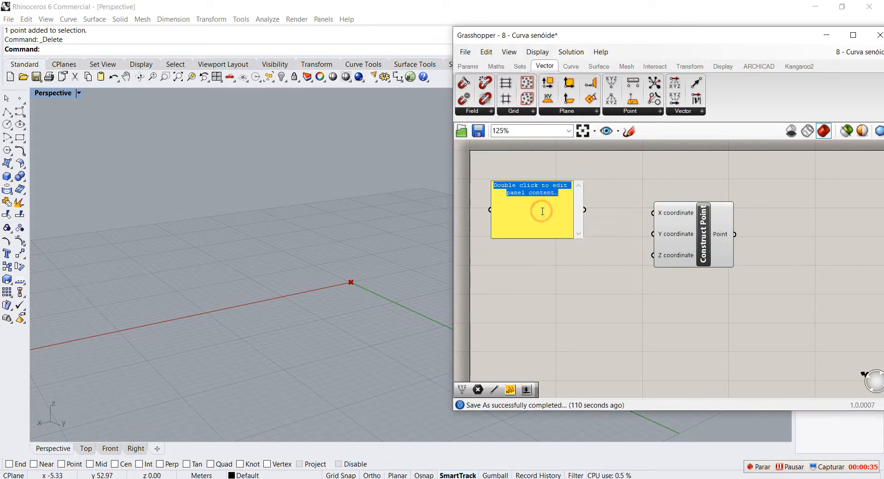
text(0)
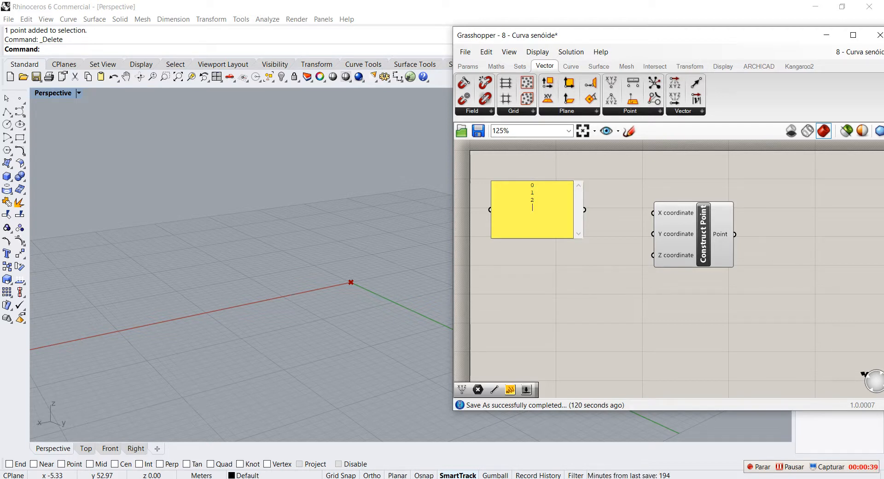
key(Return)
click(627, 362)
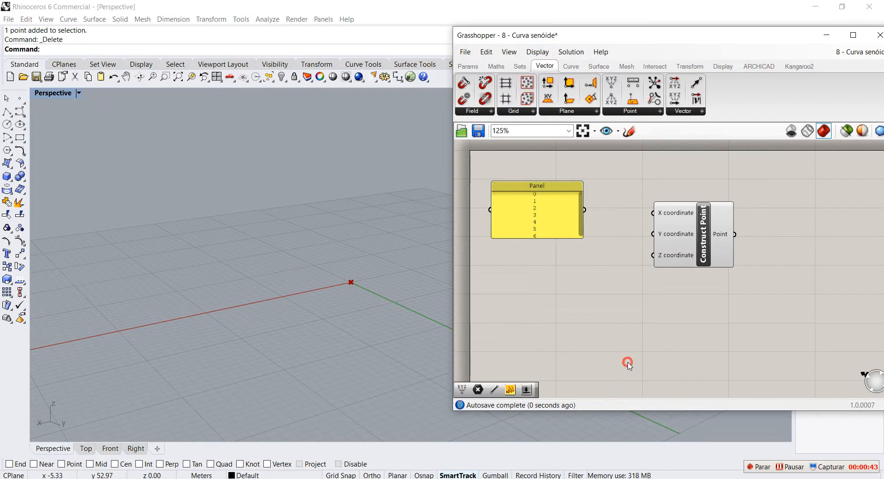
Connect the panel to Construct Point's X coordinate input, then resize the panel to fit its values and rearrange both components
drag(585, 210, 646, 212)
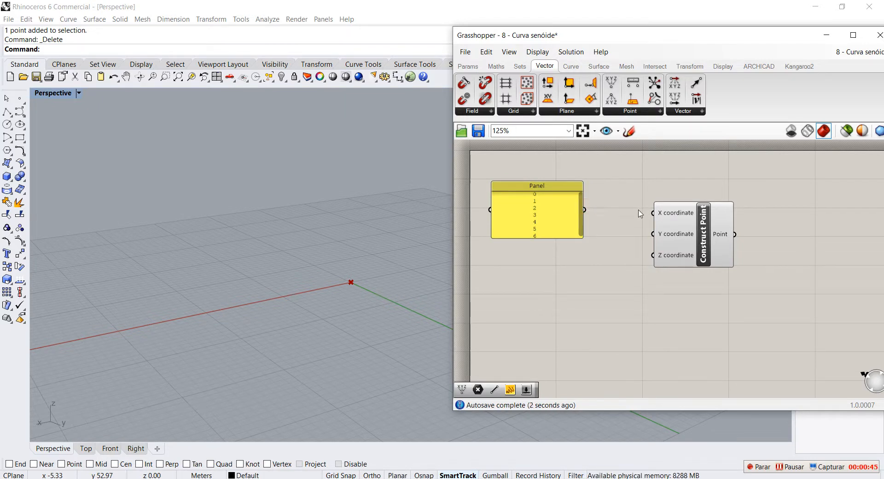
drag(585, 210, 653, 213)
mouse_move(560, 237)
mouse_down()
mouse_move(560, 252)
mouse_move(563, 243)
mouse_up()
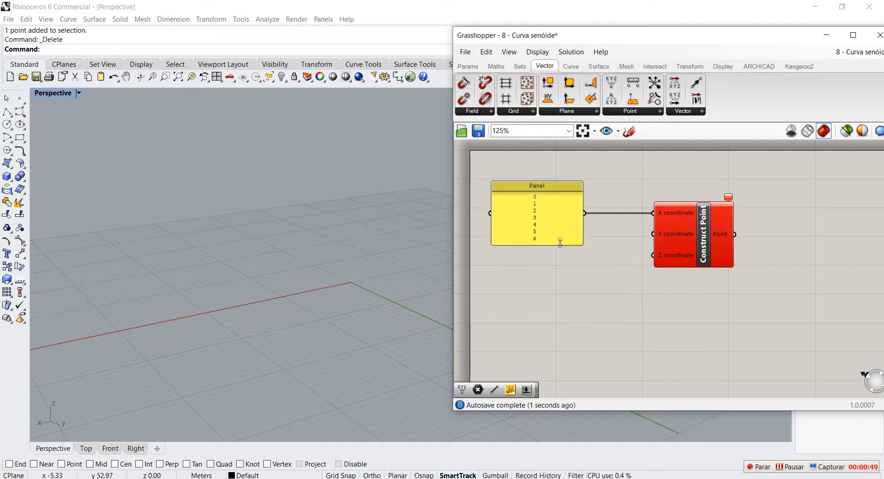
drag(494, 201, 548, 181)
drag(663, 214, 669, 223)
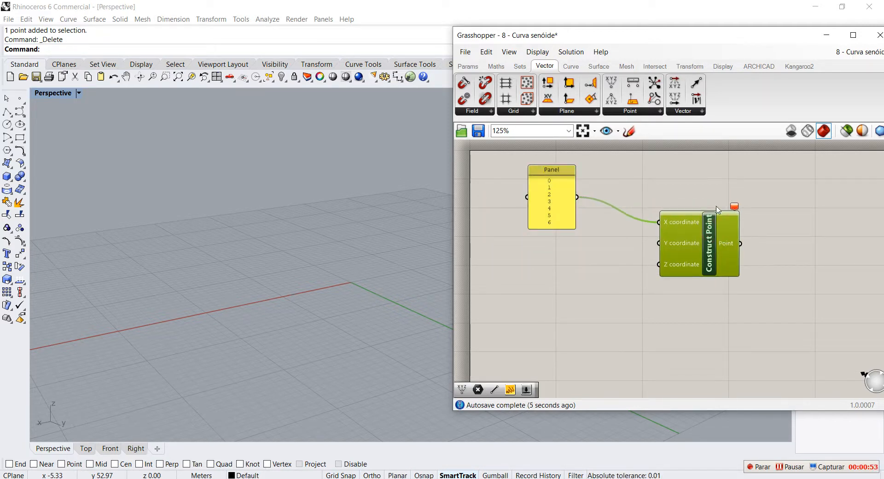
Inspect the Construct Point error and review the list of values entered in the connected panel
mouse_move(736, 210)
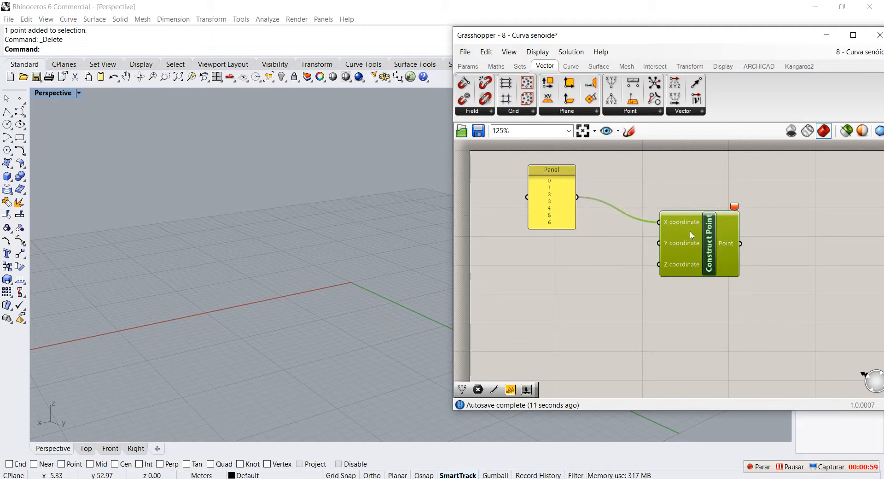
click(560, 197)
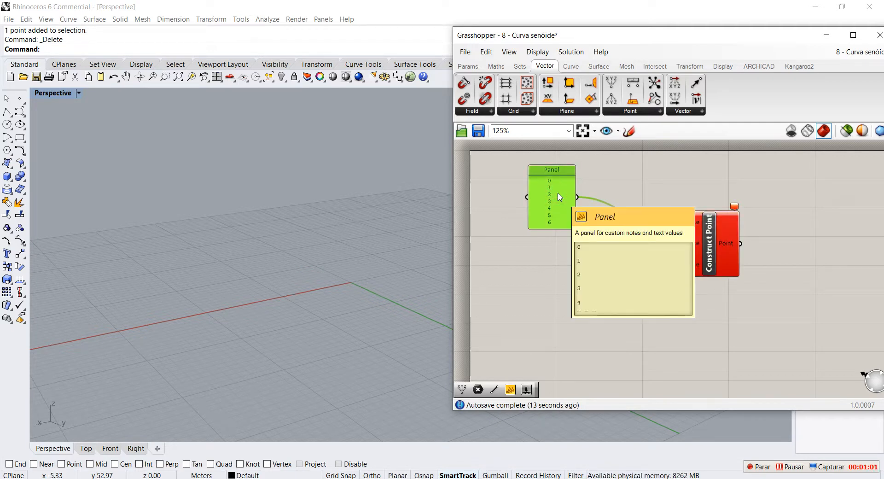
double_click(548, 196)
click(548, 174)
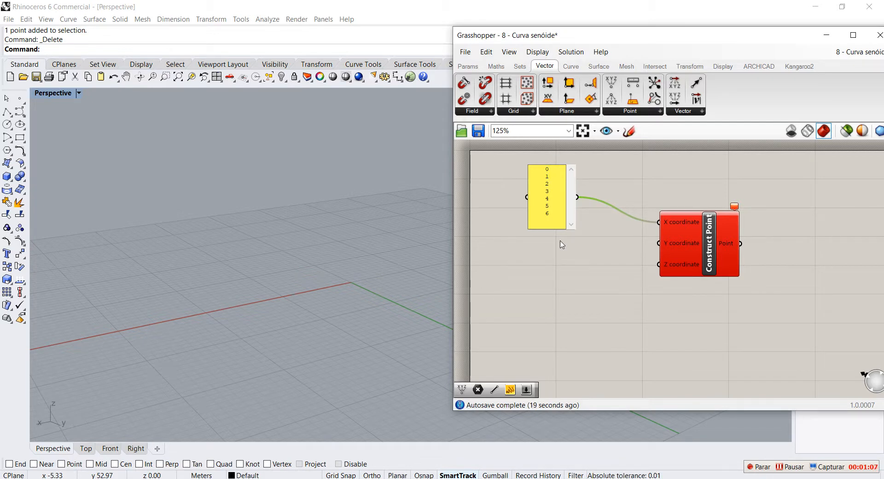
click(561, 243)
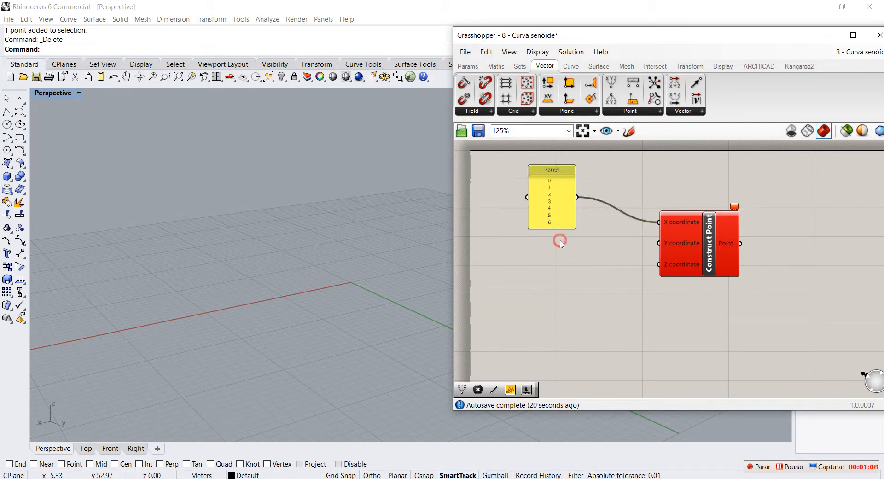
Turn off the panel's Multiline Data option so each line counts as a separate value, and shift the panel slightly
right_click(549, 191)
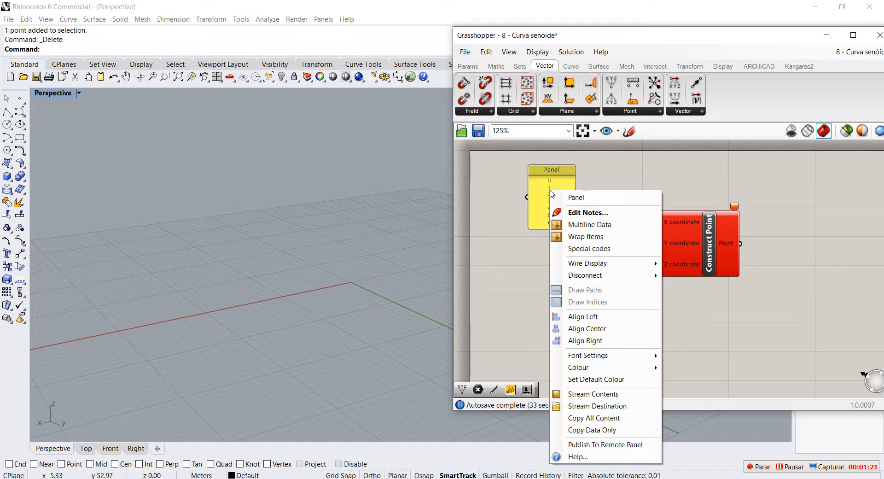
click(588, 234)
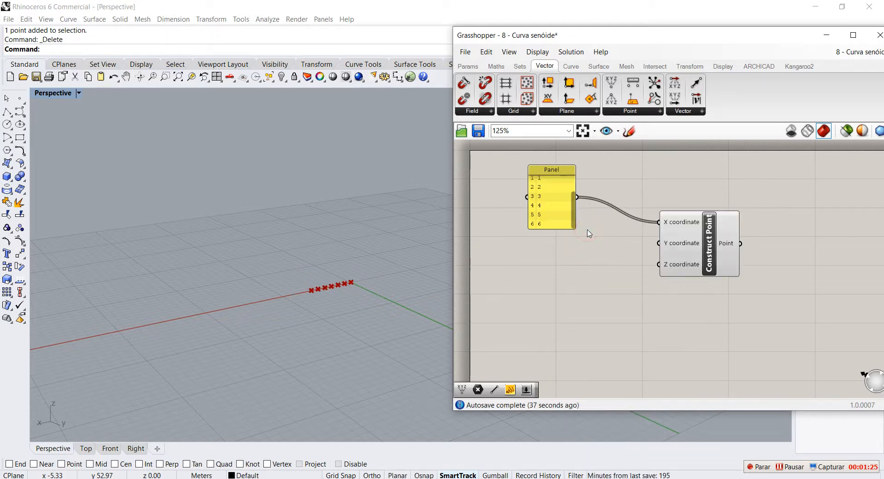
drag(553, 202, 549, 222)
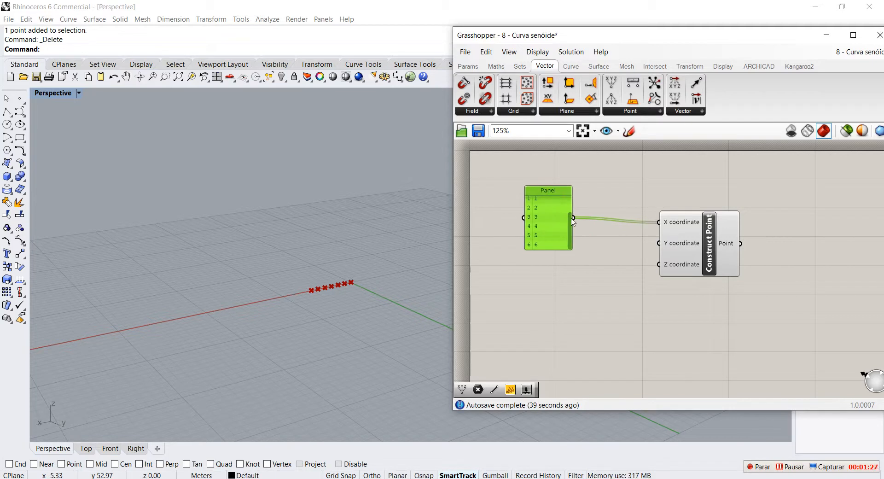
Examine the generated points along the X axis in the Rhino Perspective viewport from closer up and different angles
scroll(320, 284, up, 4)
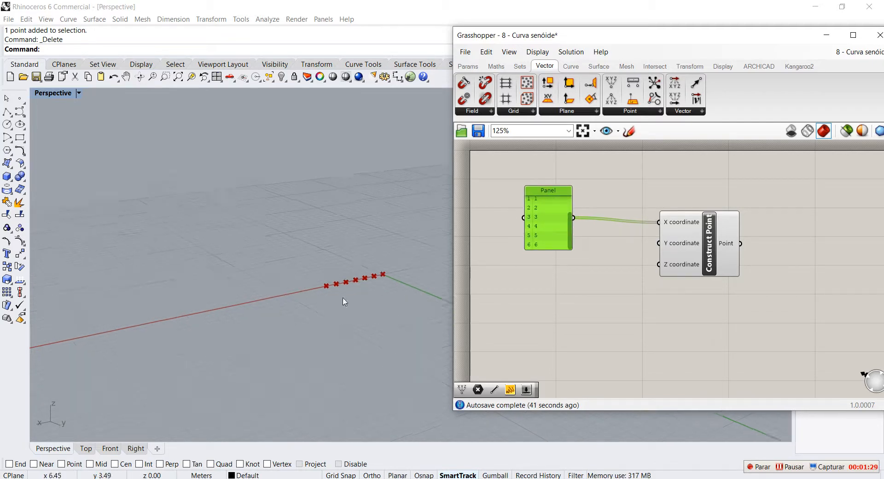
right_drag(311, 280, 335, 307)
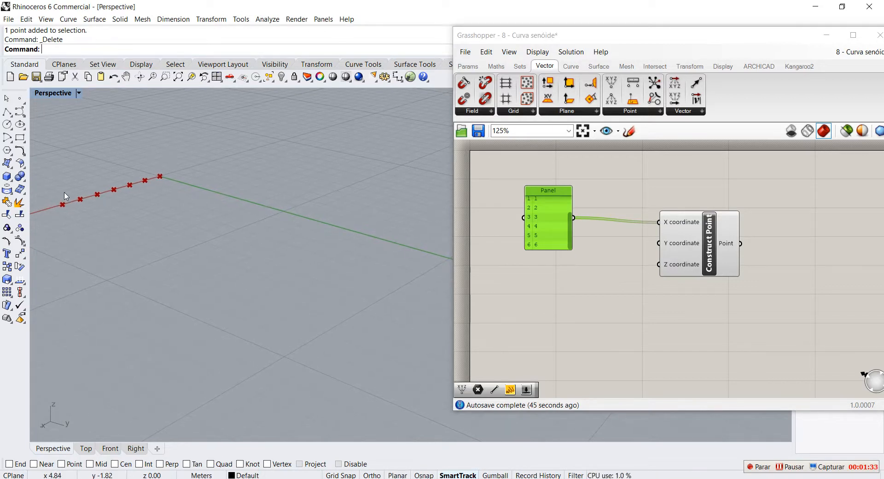
drag(132, 251, 204, 280)
scroll(261, 260, down, 2)
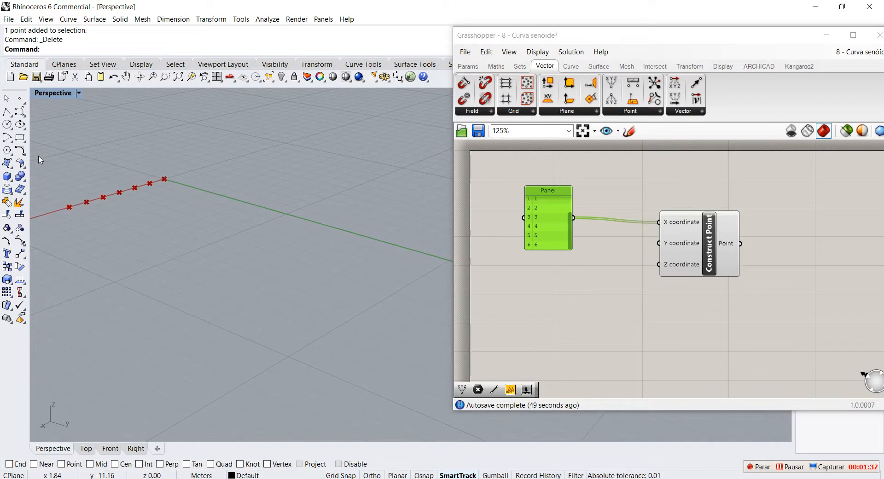
scroll(357, 397, down, 7)
scroll(299, 336, down, 2)
scroll(335, 310, up, 6)
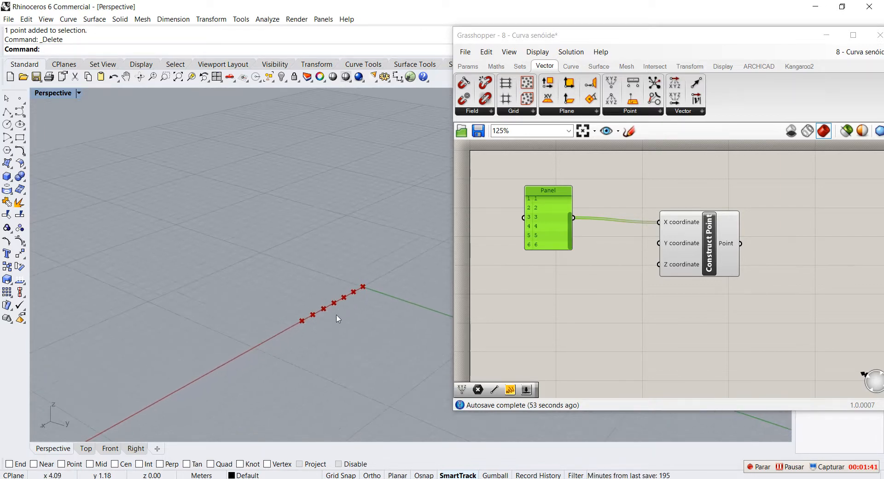
Align the panel with the X coordinate input and move Construct Point farther away to widen the gap between them
click(535, 231)
drag(536, 232, 538, 227)
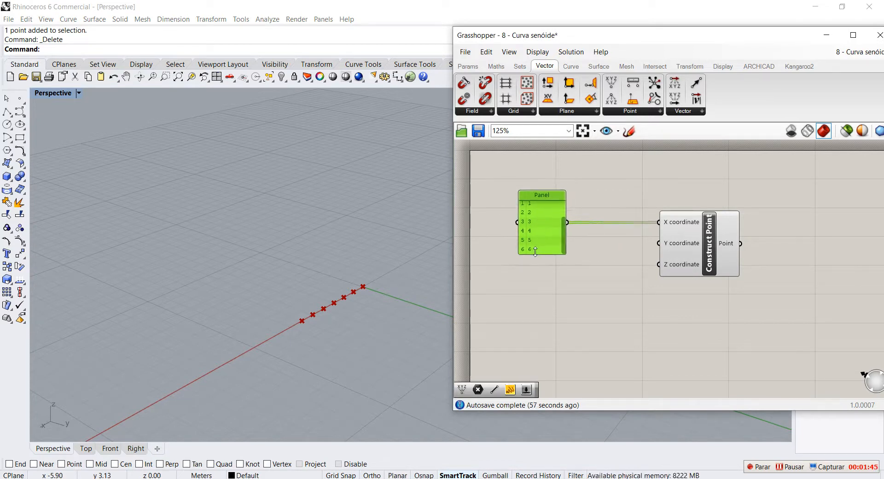
drag(692, 241, 737, 244)
click(540, 223)
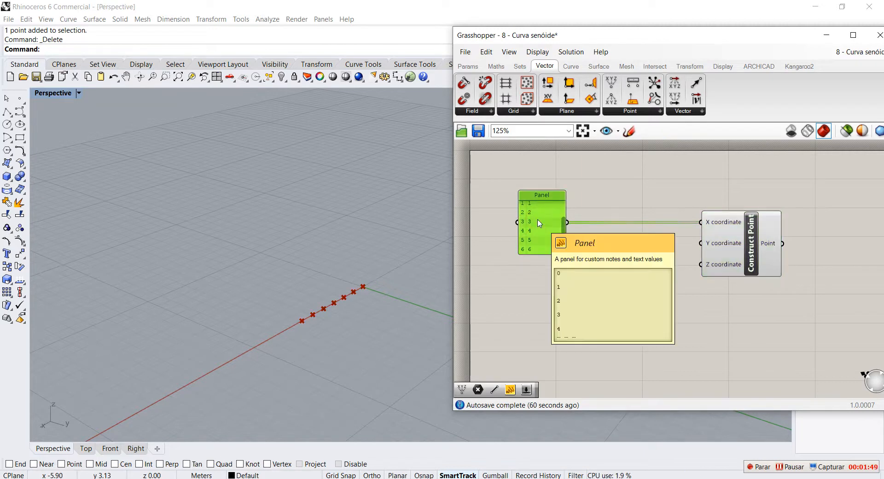
click(551, 275)
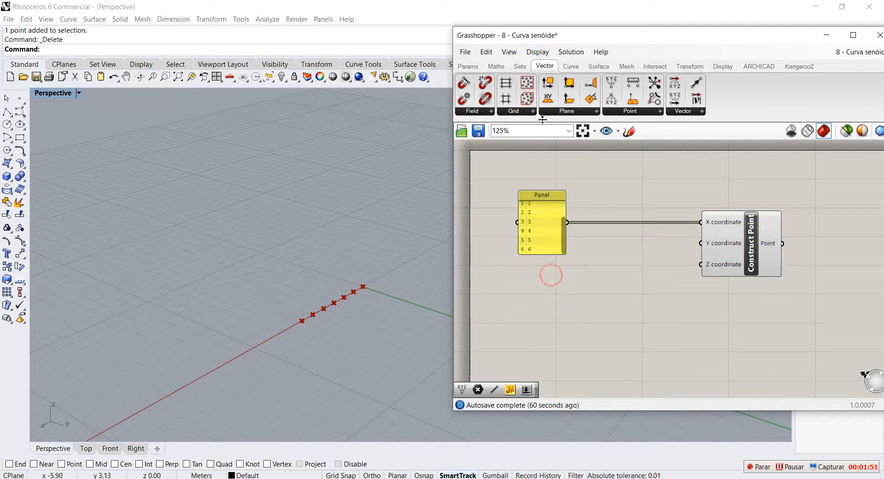
click(520, 67)
click(495, 66)
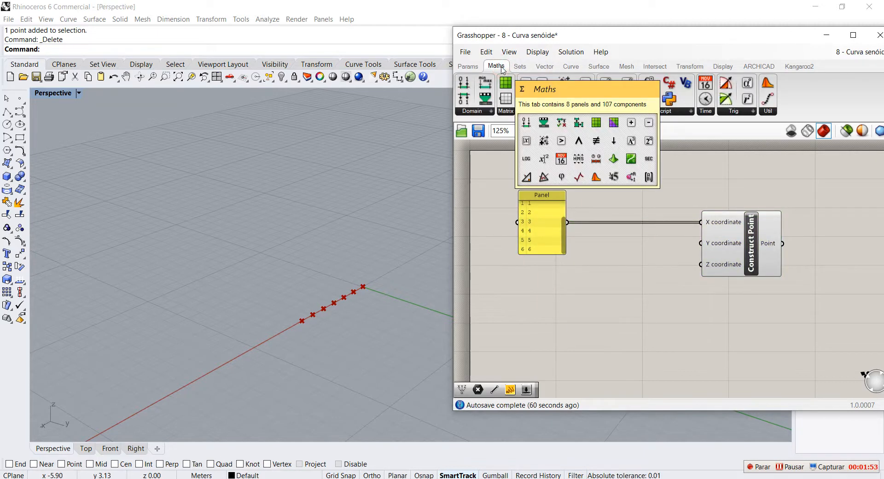
click(570, 112)
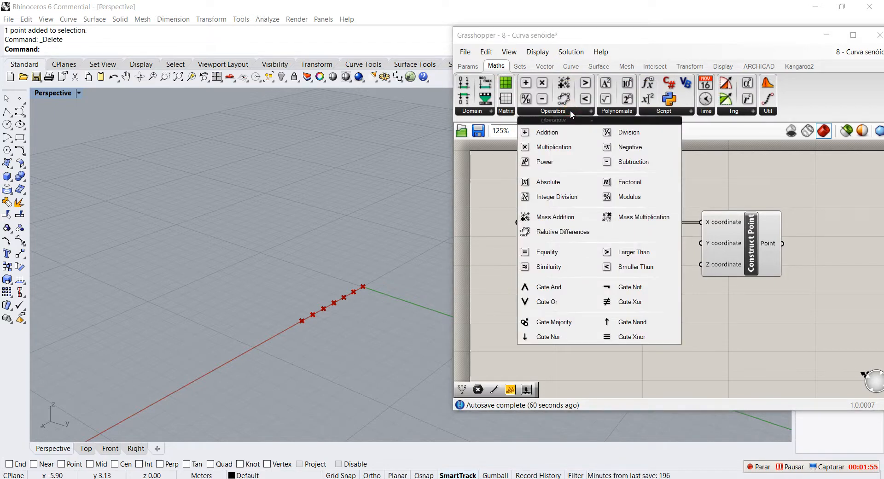
click(629, 112)
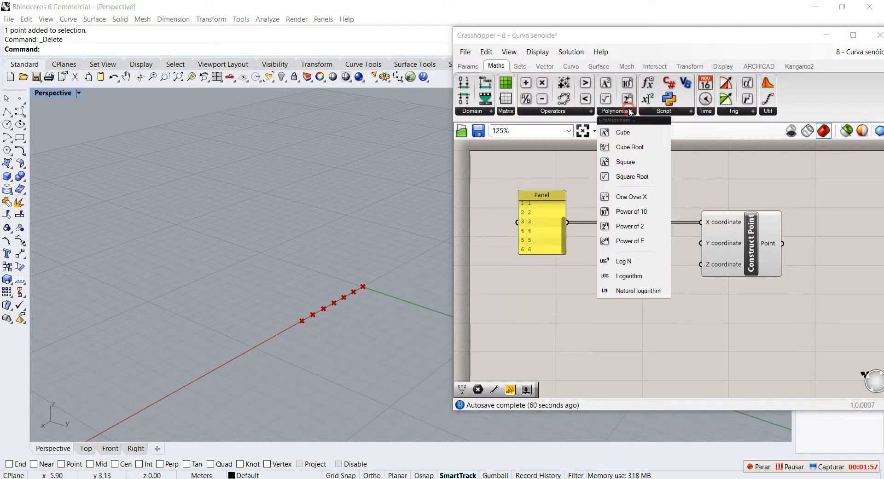
click(483, 112)
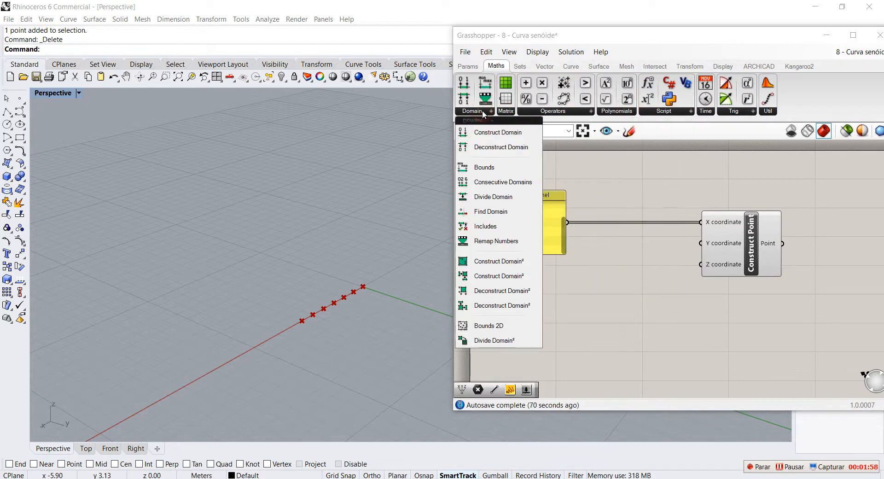
click(551, 111)
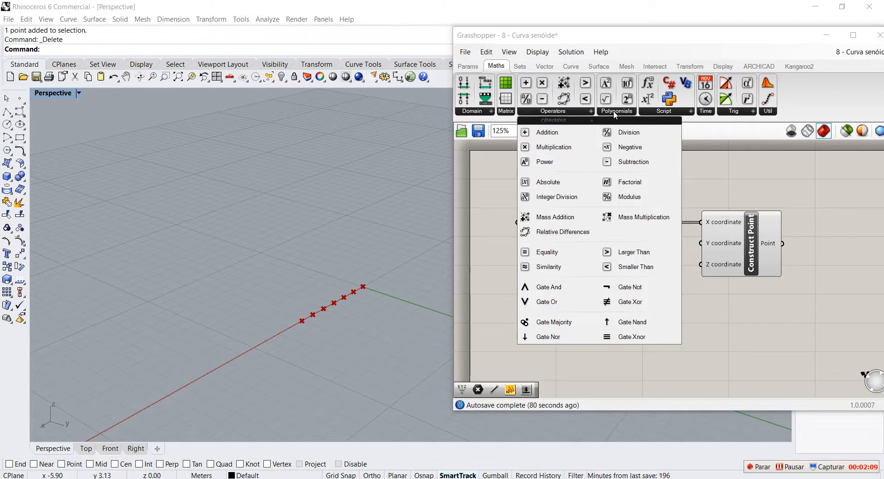
click(706, 178)
Add a Series component below the panel of coordinates and move it aside to leave room for its inputs
click(522, 67)
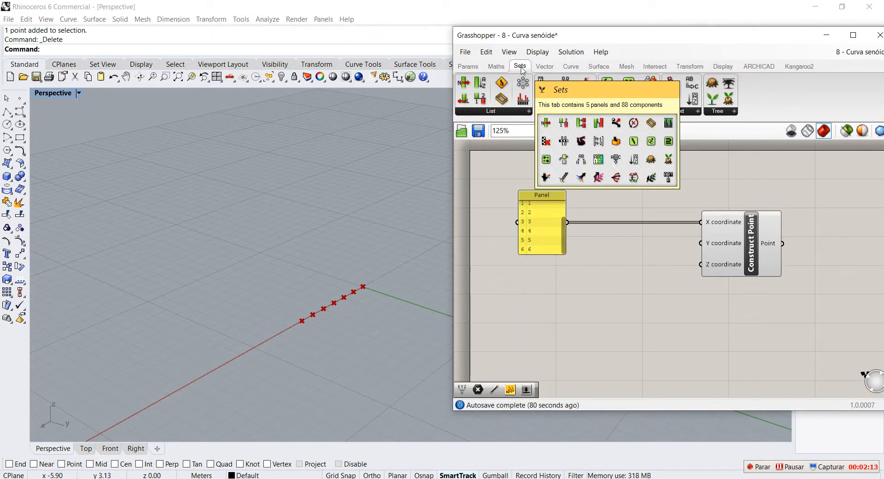
click(563, 111)
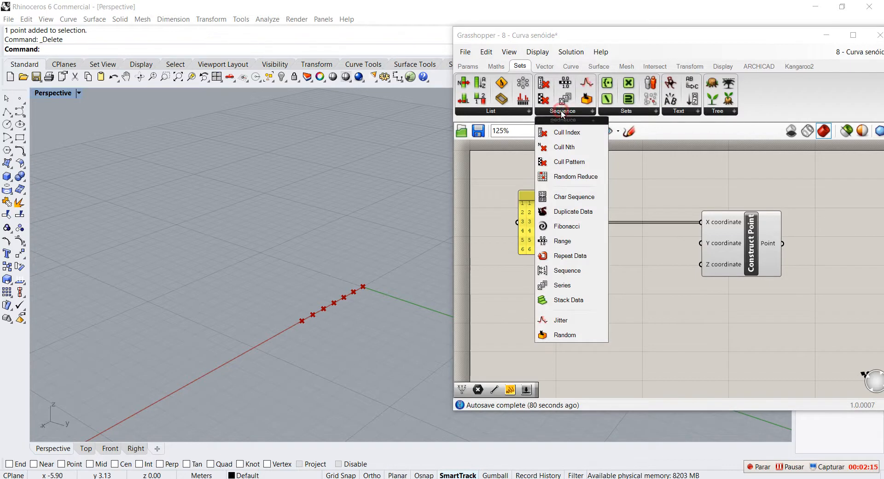
click(576, 286)
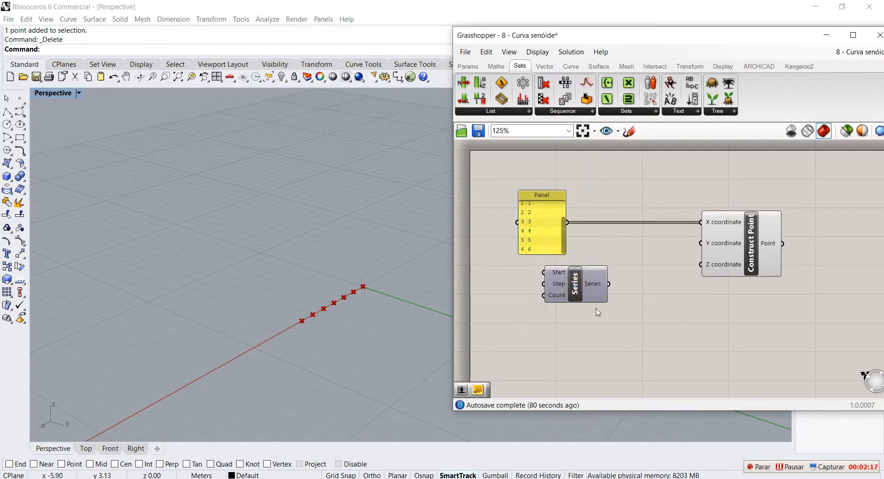
click(571, 266)
drag(586, 286, 598, 274)
click(573, 279)
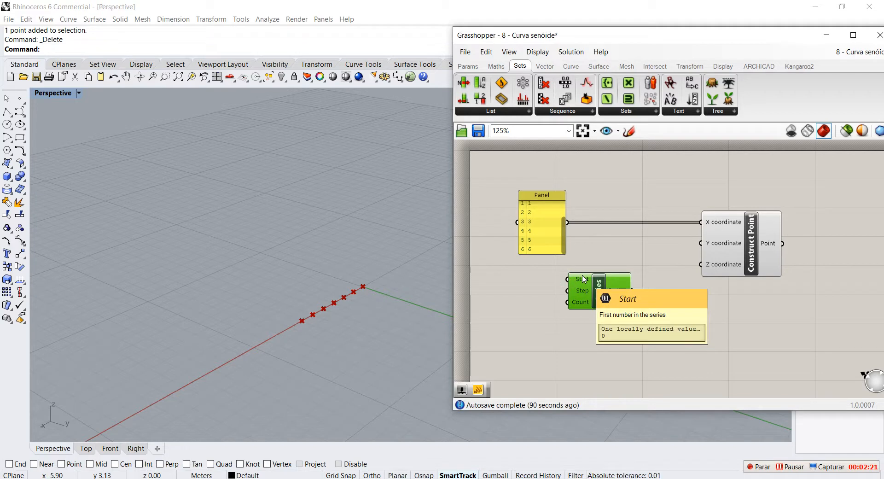
drag(602, 284, 626, 290)
click(561, 283)
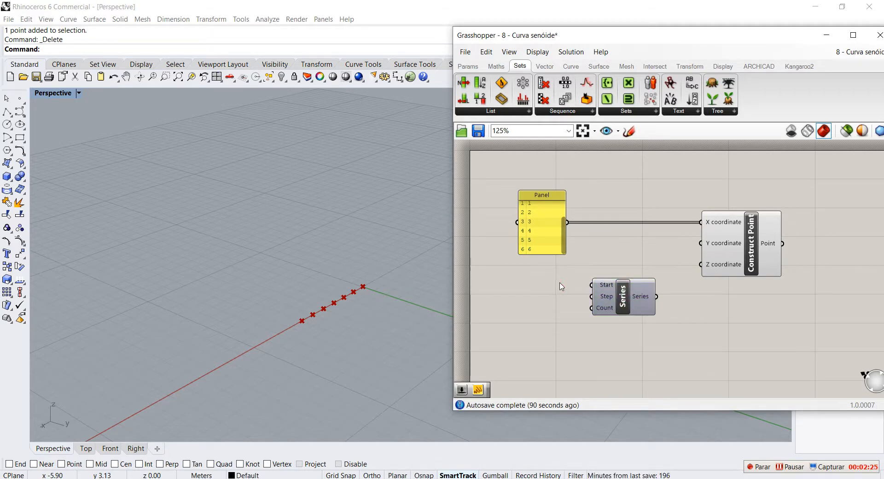
Feed the Series Start input with a new panel containing 0, and move Series farther away from that panel
double_click(561, 286)
click(624, 229)
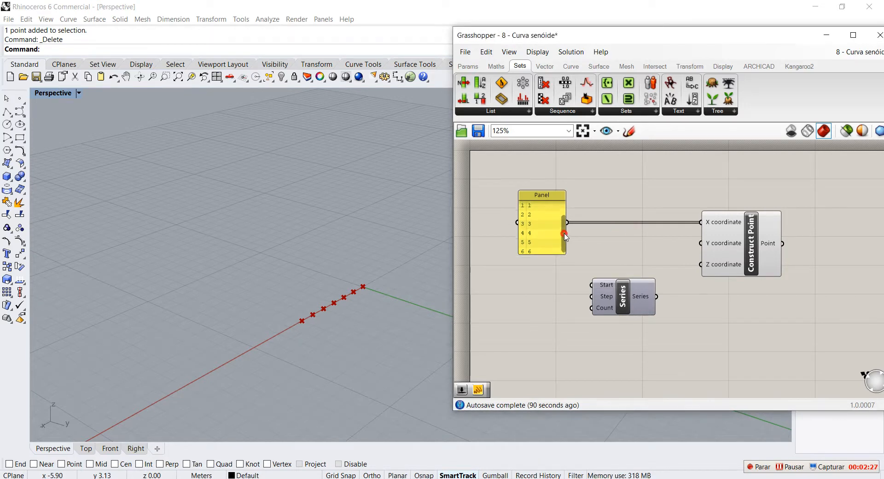
drag(564, 235, 555, 214)
double_click(548, 282)
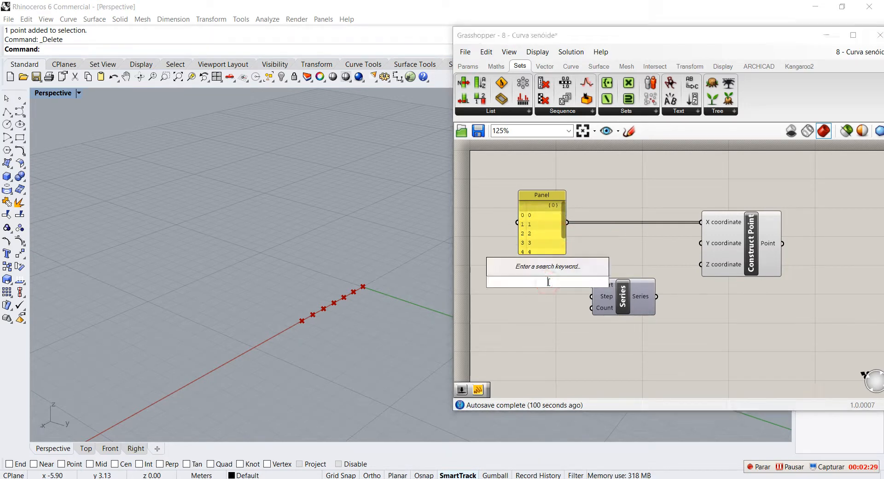
text(pan)
key(Return)
double_click(568, 282)
text(0)
click(631, 258)
drag(636, 295, 669, 350)
click(558, 333)
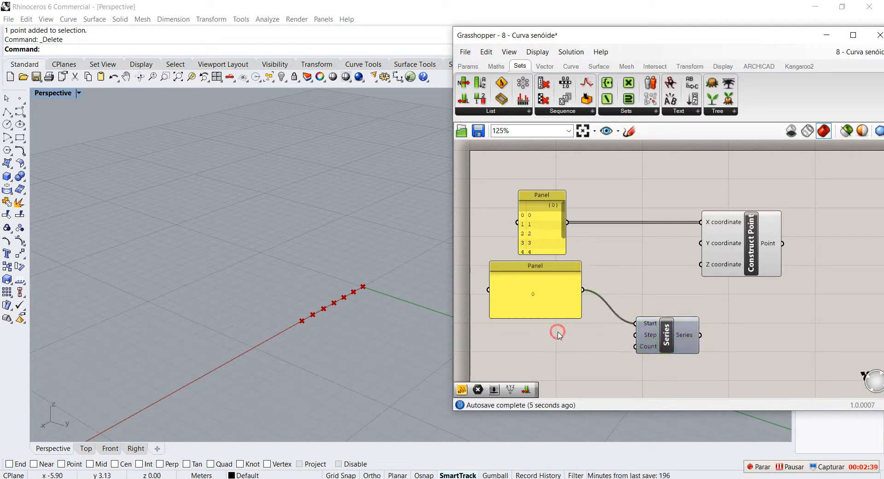
Feed the Series Step input with a new number slider set to 0.346, placed below the 0 panel
click(563, 68)
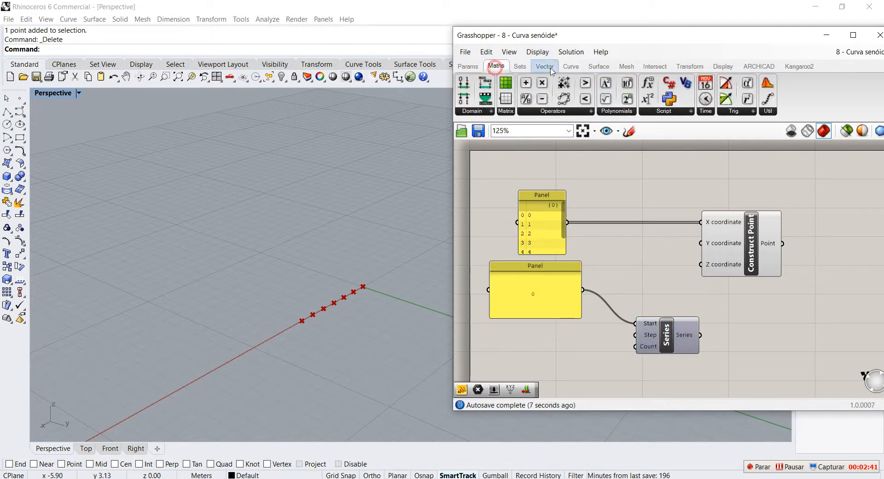
scroll(568, 68, up, 4)
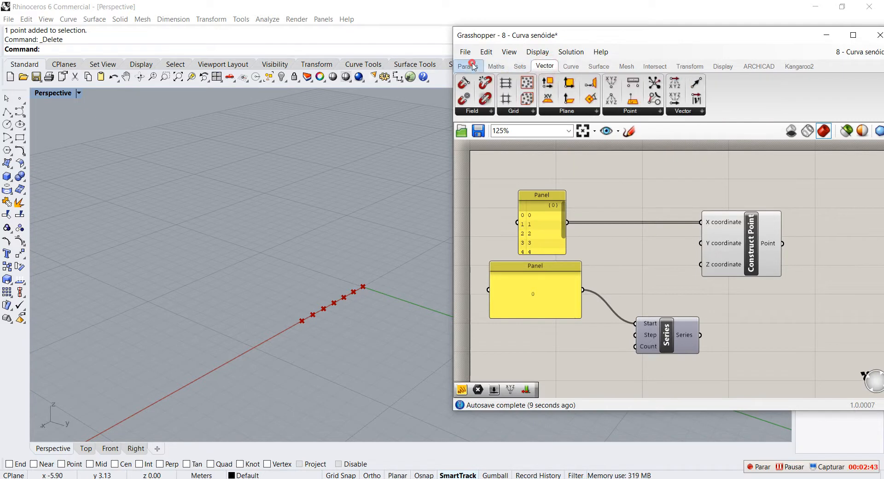
drag(614, 82, 538, 352)
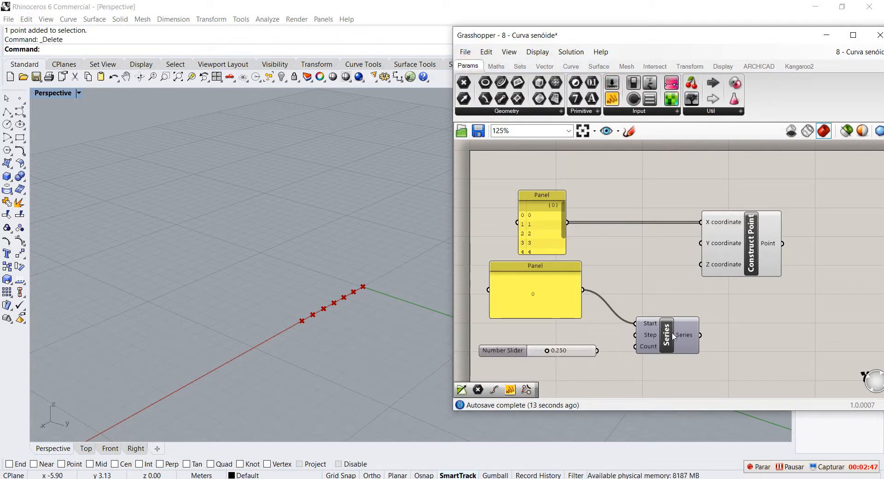
drag(670, 335, 697, 337)
drag(597, 351, 663, 337)
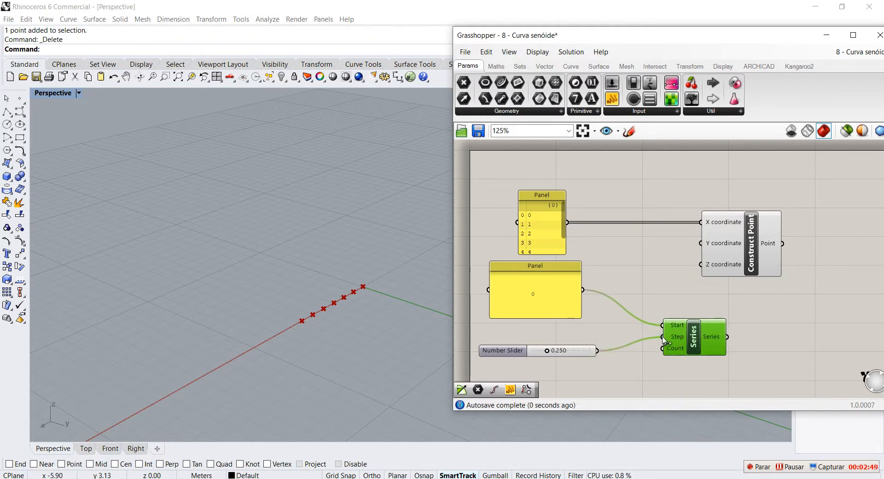
drag(547, 351, 553, 353)
Delete the panel of coordinates and connect the Series output to Construct Point's X coordinate instead
click(541, 208)
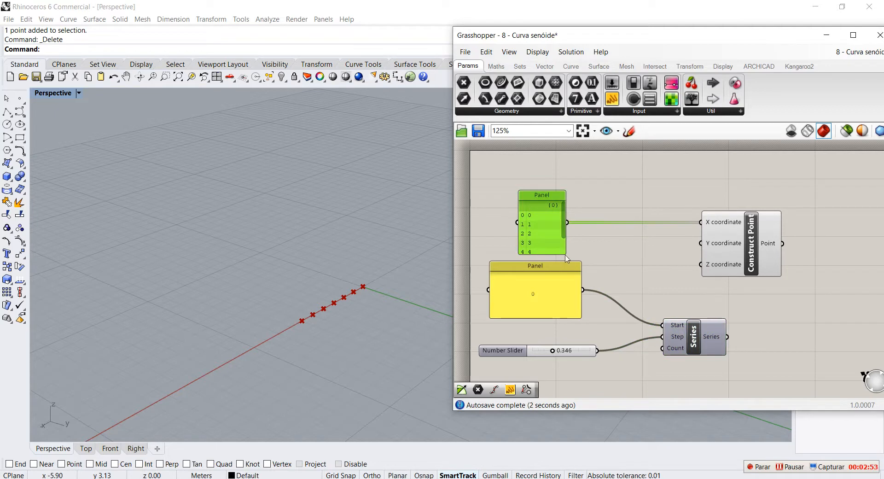
key(Delete)
drag(731, 338, 701, 222)
Line up Series with the X coordinate input, move Construct Point away, and arrange the shrunken 0 panel and slider beside the Series inputs
drag(693, 333, 649, 218)
drag(759, 242, 828, 242)
drag(541, 305, 536, 236)
drag(485, 246, 538, 209)
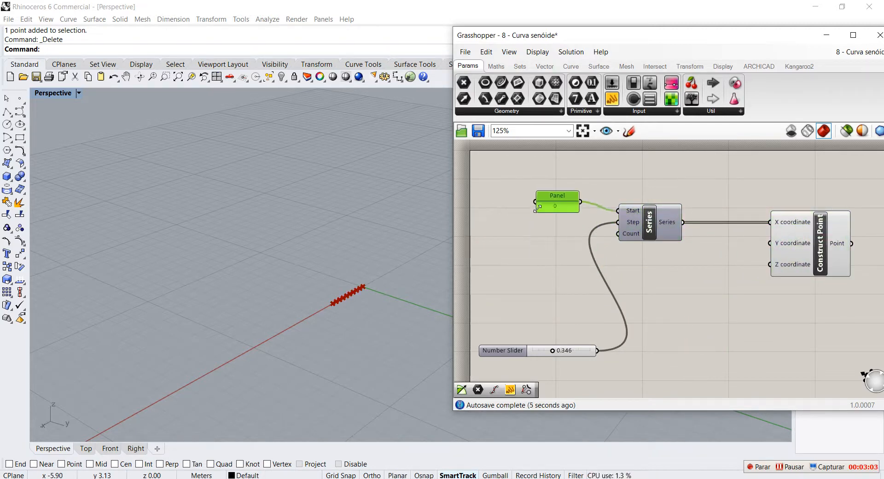
drag(510, 349, 503, 230)
Set the slider feeding the Series Step input to 1.000 and nudge Series slightly away from it
scroll(350, 318, up, 1)
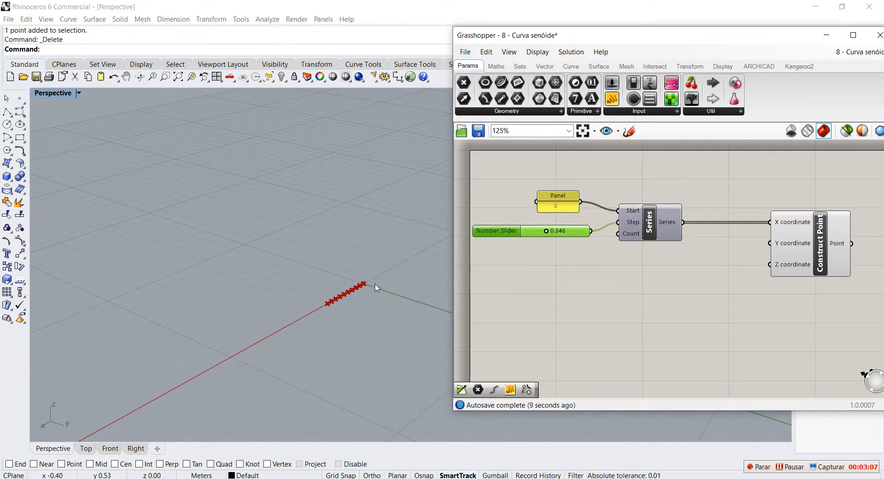
drag(547, 231, 587, 232)
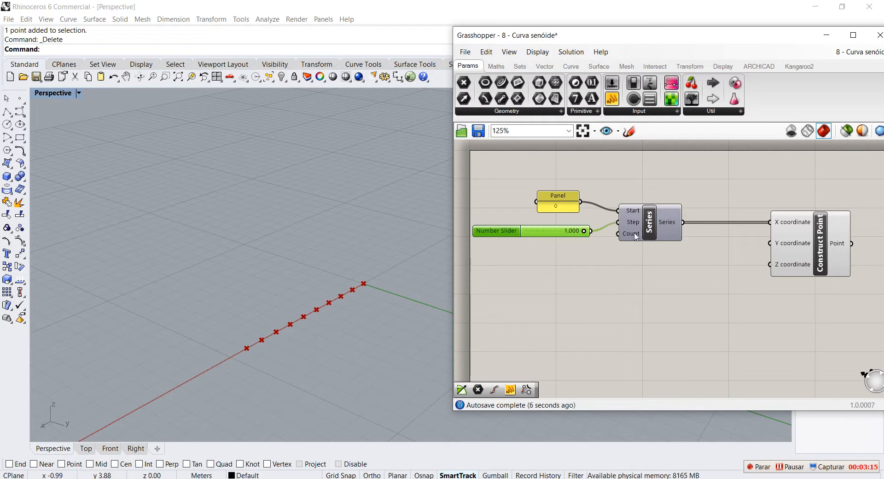
mouse_move(633, 238)
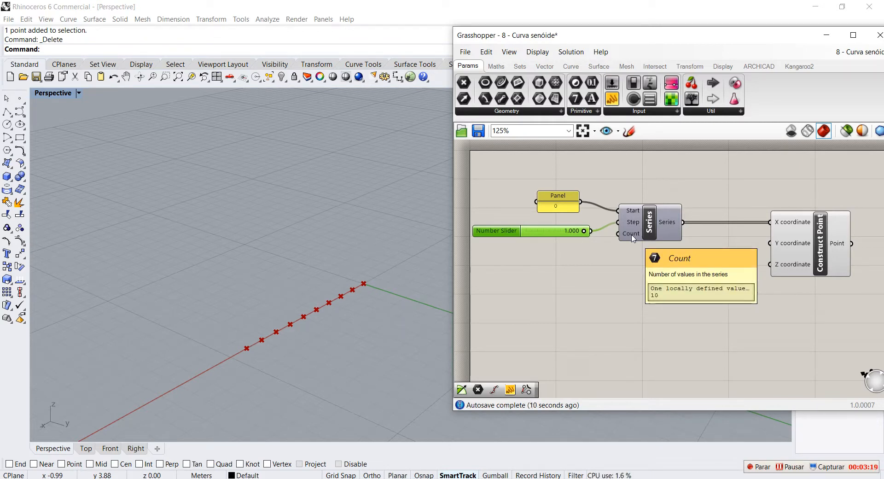
mouse_move(655, 221)
mouse_down()
mouse_move(665, 215)
mouse_move(658, 221)
mouse_up()
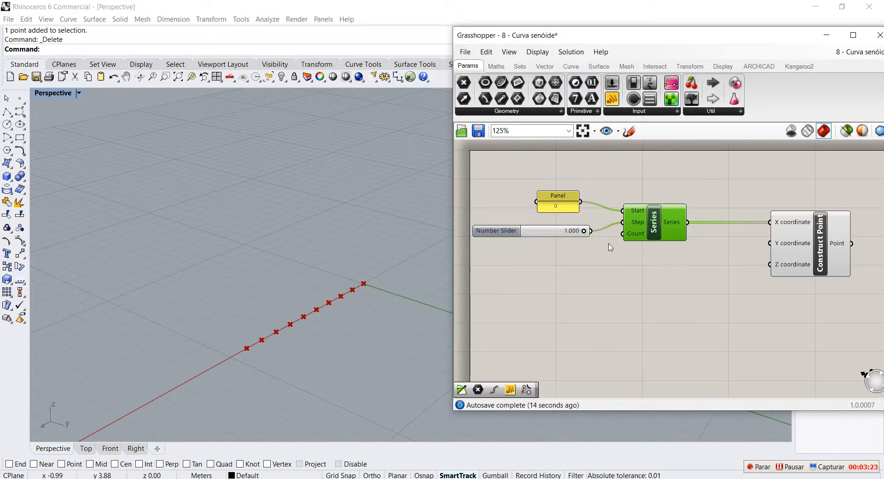
Duplicate the Step slider directly below the original and connect the copy to the Series Count input
click(543, 263)
drag(491, 230, 491, 251)
drag(590, 252, 619, 237)
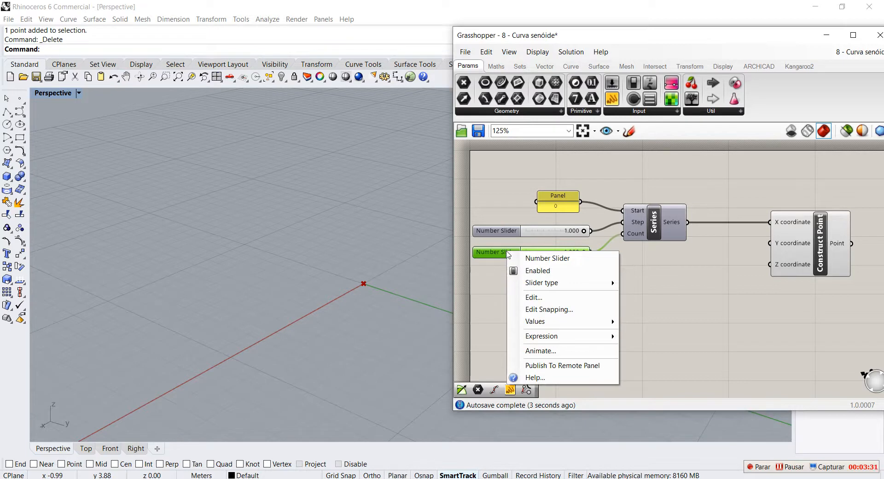
Edit the Count slider to use integer (N) rounding and a larger maximum value
click(533, 297)
click(549, 262)
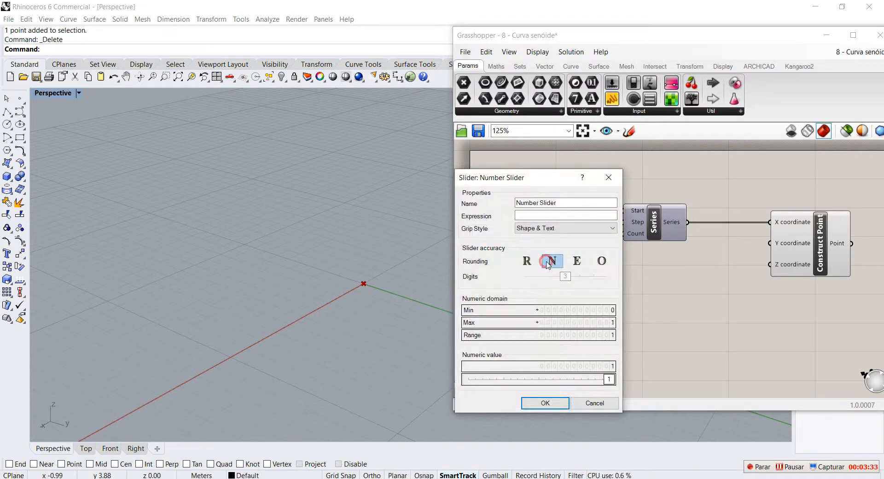
double_click(588, 321)
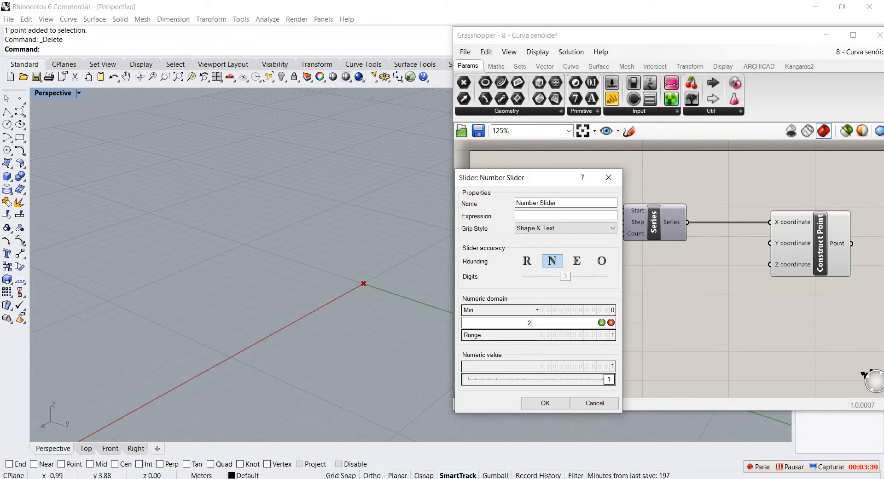
click(559, 400)
click(594, 276)
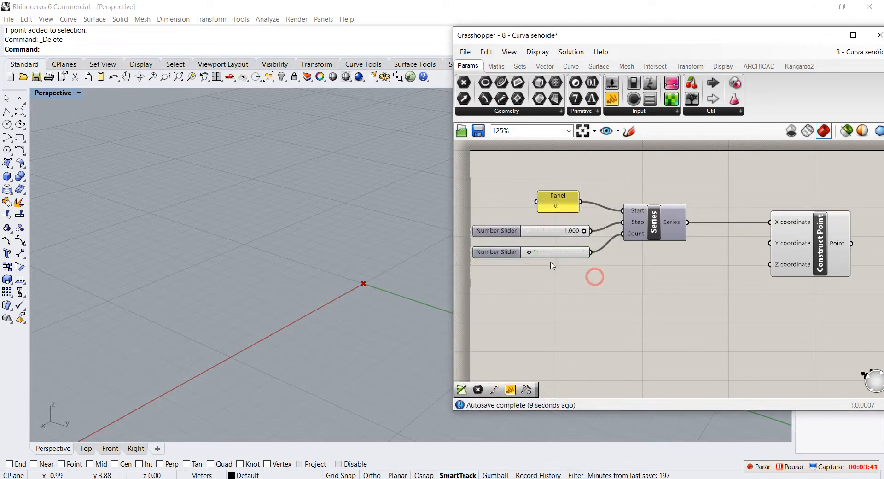
Set the Count slider to 11 and tidy the spacing of that slider, Series and Construct Point
drag(531, 252, 560, 253)
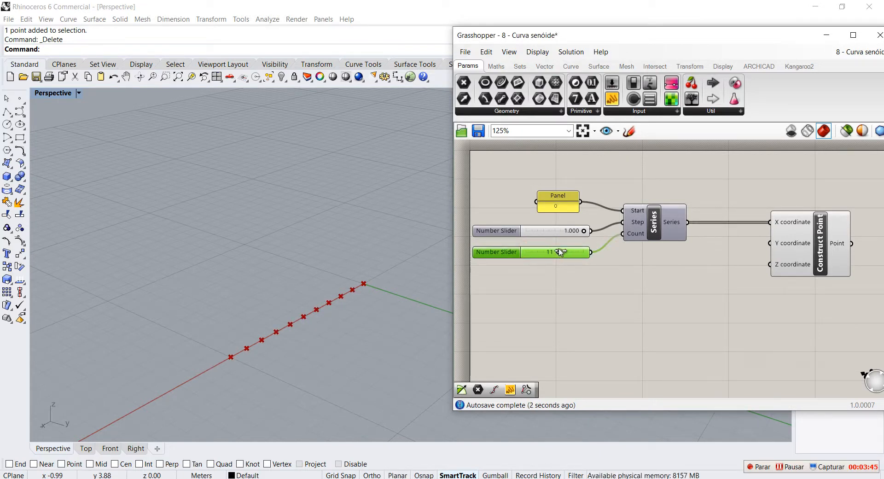
drag(508, 253, 506, 249)
drag(659, 229, 666, 230)
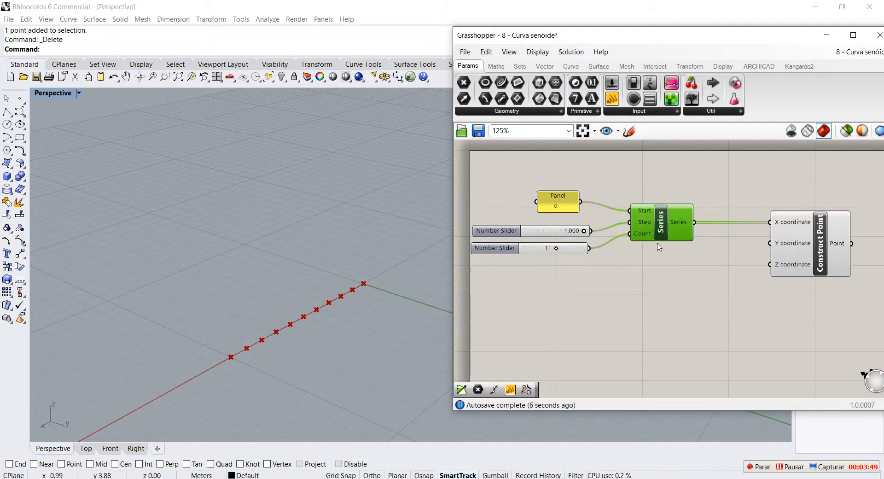
drag(823, 256, 827, 255)
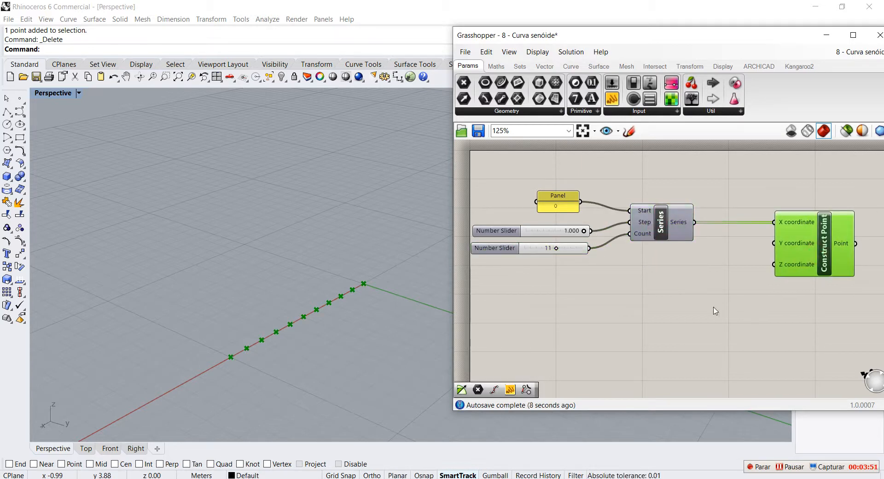
click(714, 310)
Add a trigonometric Sine component below the wire between Series and Construct Point
scroll(667, 252, down, 5)
scroll(668, 251, up, 4)
scroll(667, 252, down, 1)
scroll(666, 252, up, 2)
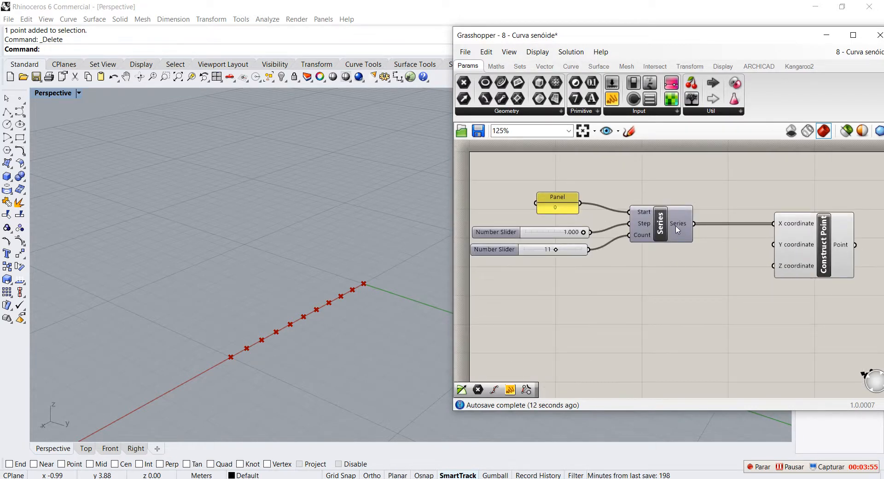
double_click(733, 284)
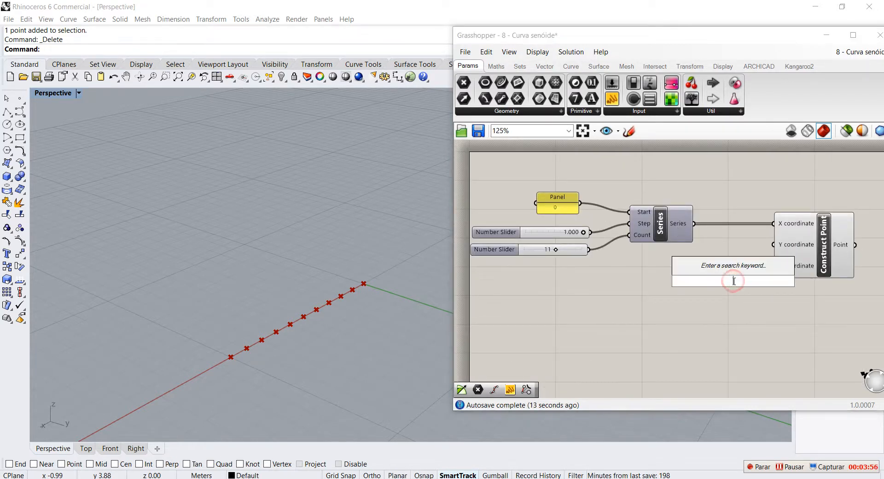
click(572, 66)
click(545, 66)
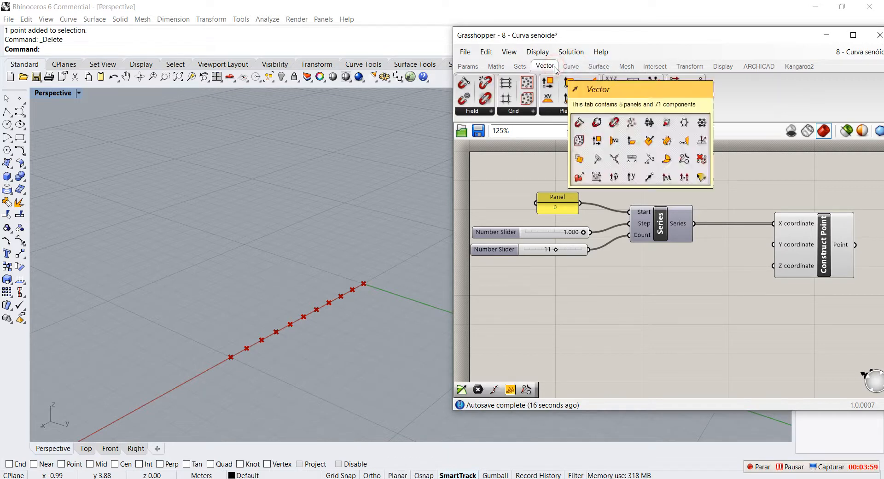
click(495, 66)
click(733, 111)
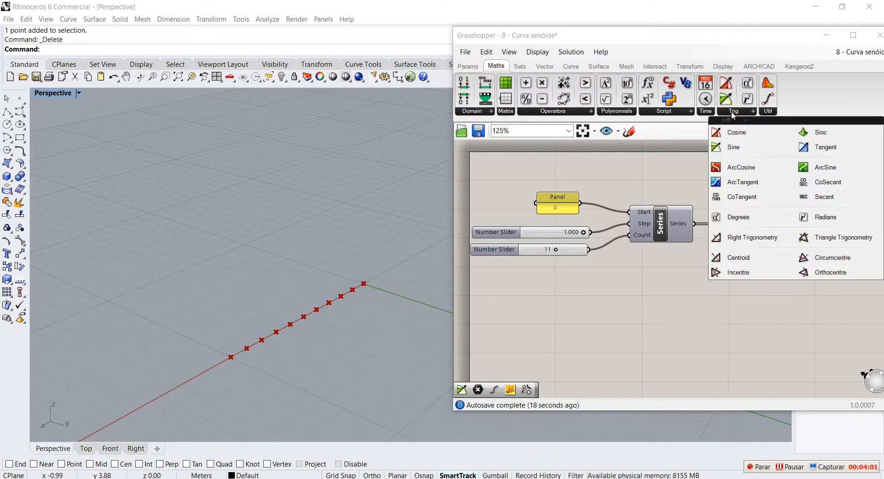
drag(734, 147, 712, 283)
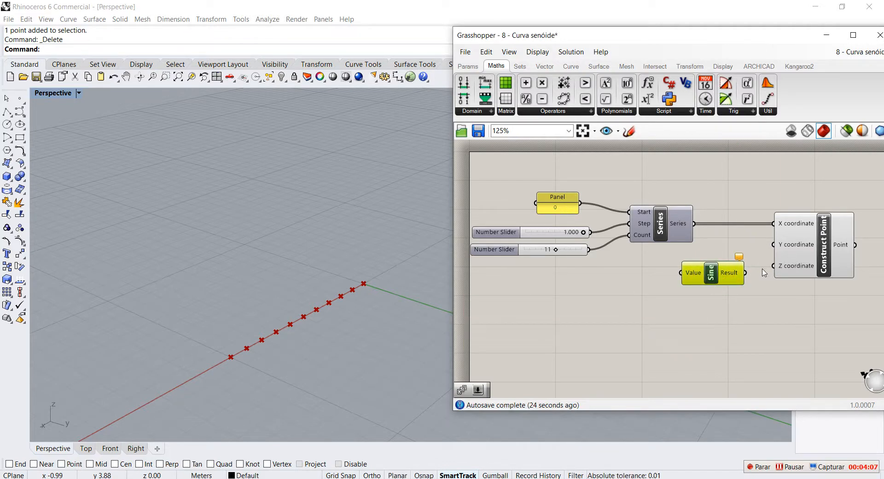
Wire the Series output into Sine and the Sine result into Construct Point's Z coordinate, and set the Step slider to 0.880
drag(746, 273, 773, 266)
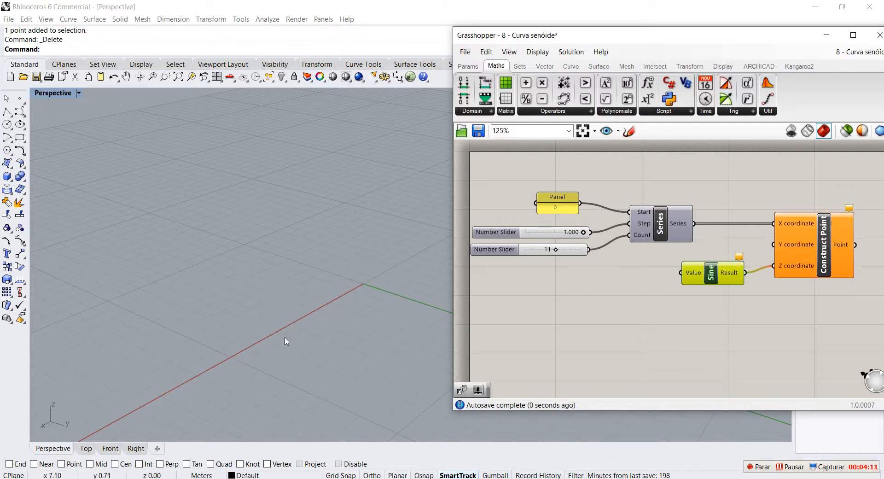
drag(680, 274, 708, 276)
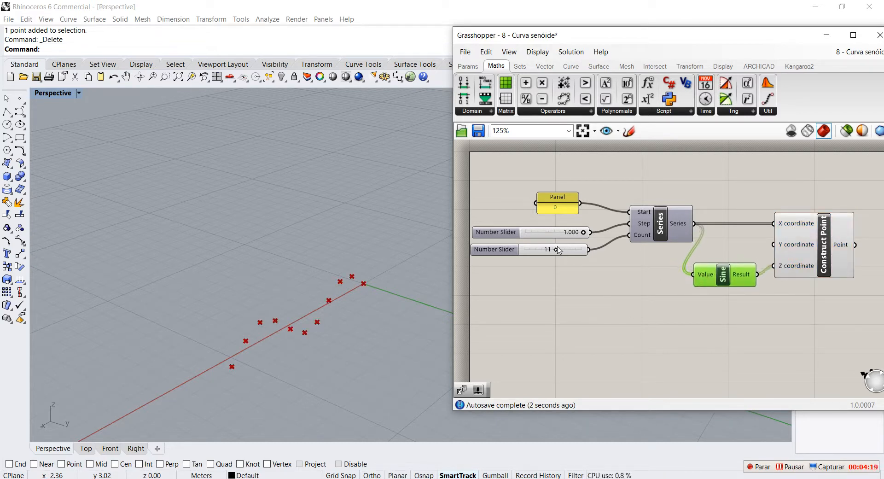
mouse_move(583, 233)
mouse_down()
mouse_move(543, 234)
mouse_move(578, 234)
mouse_up()
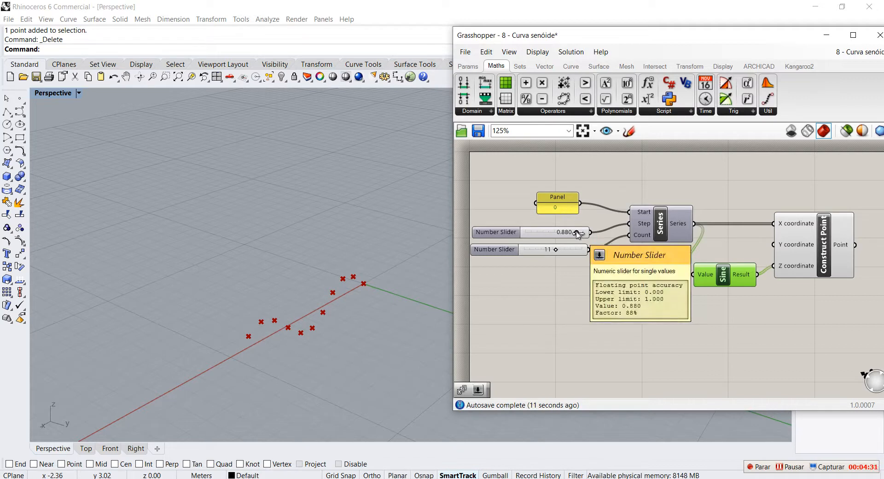
Duplicate the Series component below the original and disconnect the Panel from the copy's Start input
drag(654, 226, 657, 301)
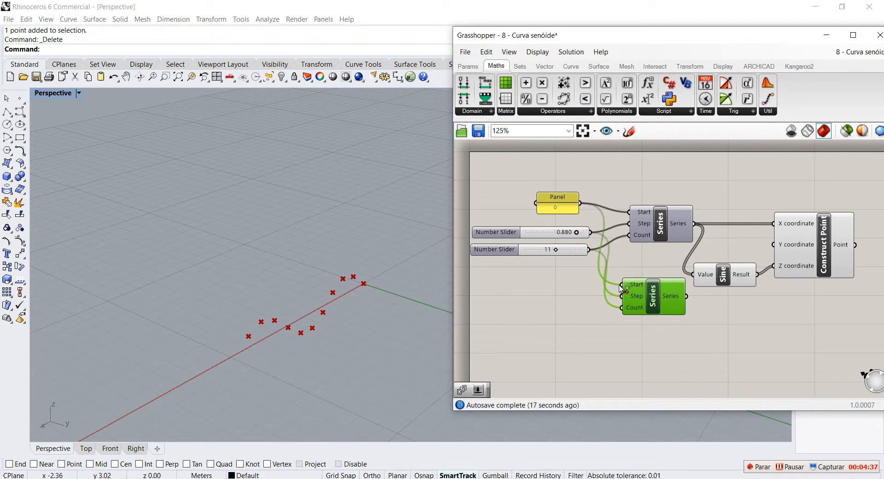
ctrl+drag(622, 286, 610, 261)
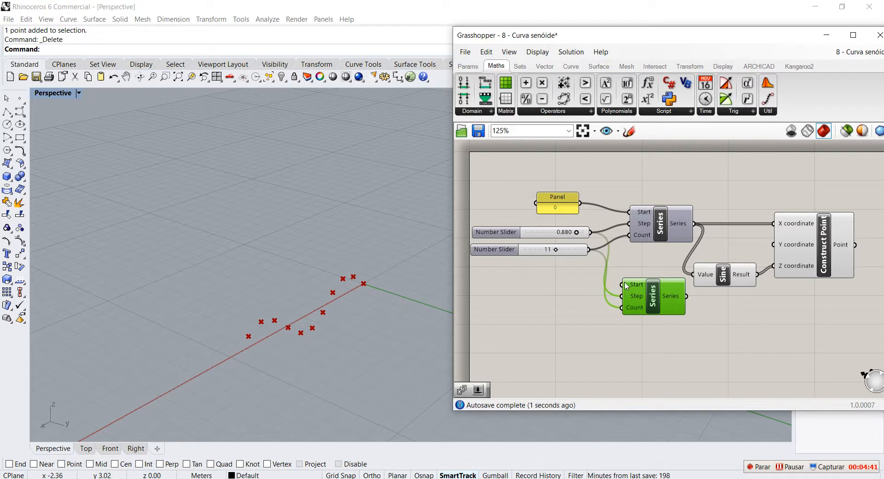
Internalise the Panel's 0 in the original Series' Start input and delete the Panel
click(553, 208)
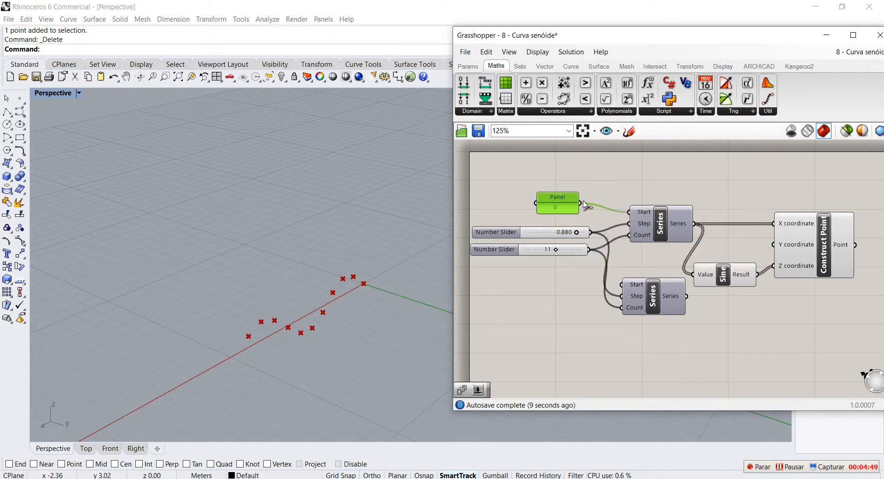
right_click(643, 213)
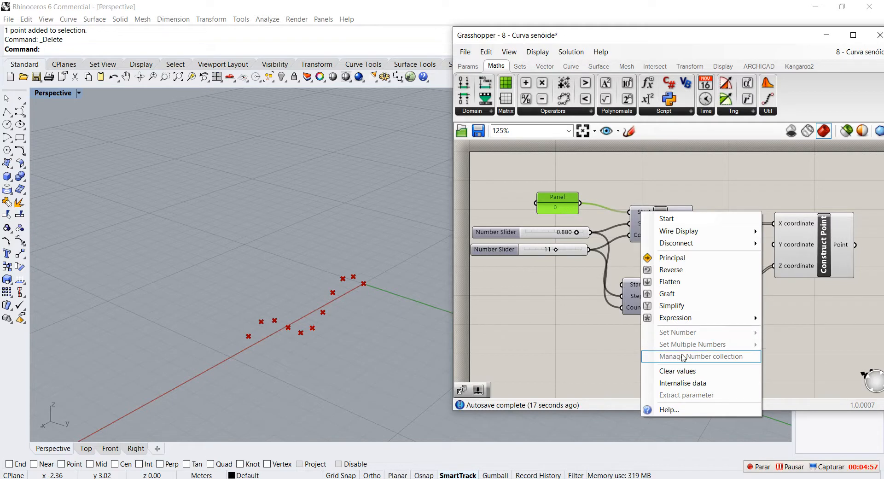
click(687, 383)
click(596, 165)
click(562, 203)
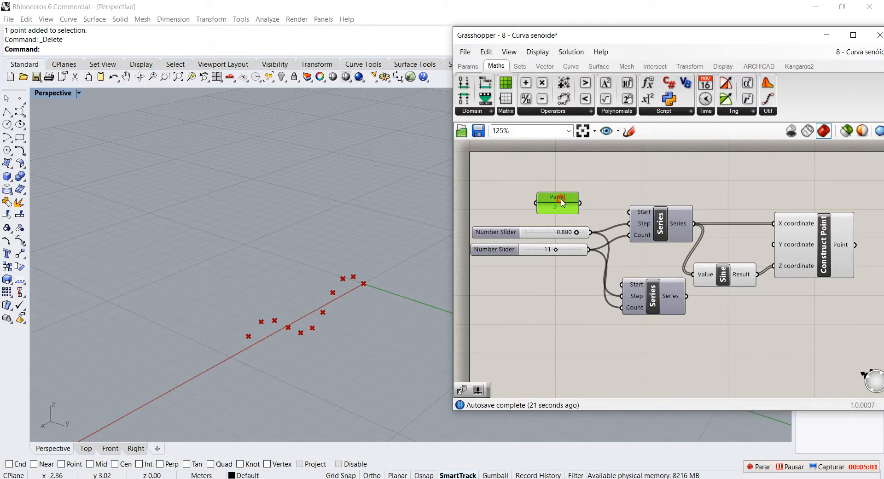
key(Delete)
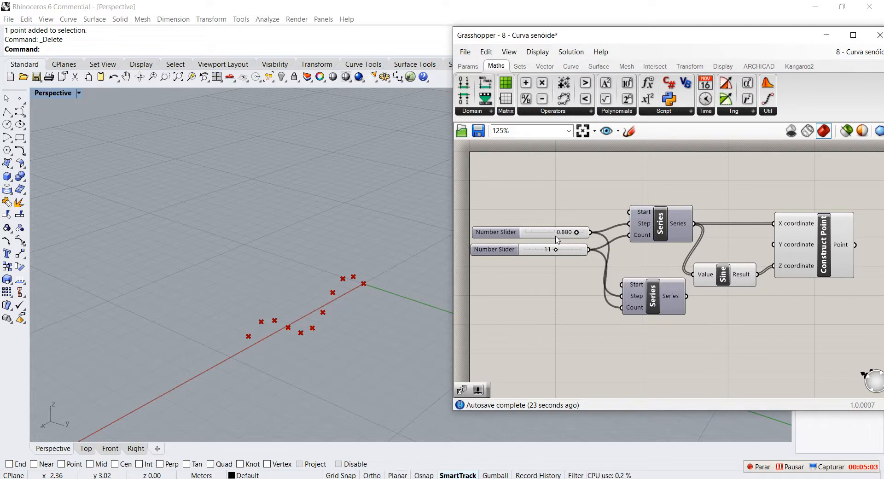
Feed the Sine value from the duplicated Series and space out the sliders, that Series and Sine
drag(656, 296, 665, 314)
drag(510, 249, 507, 281)
drag(513, 234, 506, 239)
drag(658, 308, 733, 293)
drag(518, 286, 509, 264)
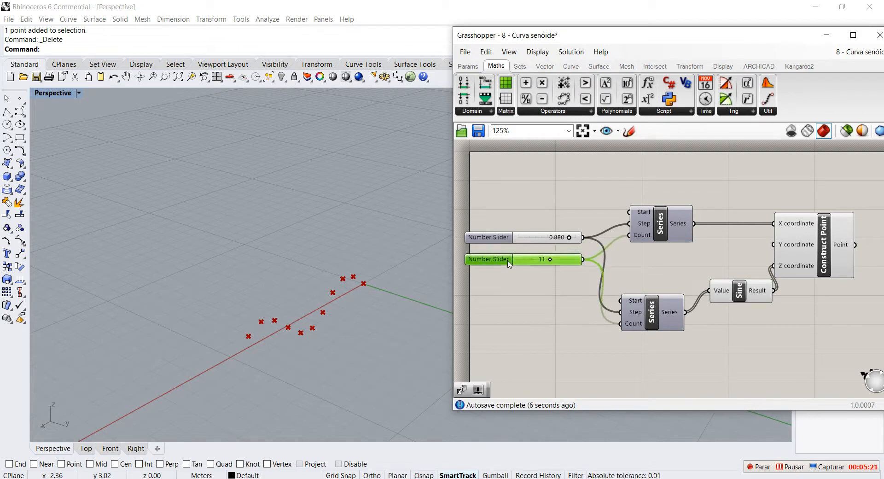
Duplicate the Count slider below, connect the copy to the second Series' Step input and set it to 13
click(495, 239)
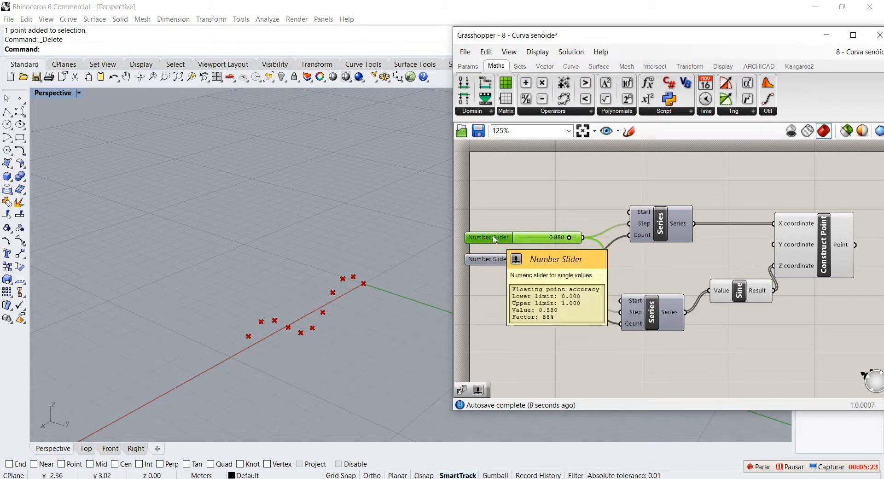
click(492, 260)
alt+drag(489, 261, 490, 310)
drag(584, 309, 622, 312)
mouse_move(552, 312)
mouse_down()
mouse_move(573, 311)
mouse_move(558, 310)
mouse_up()
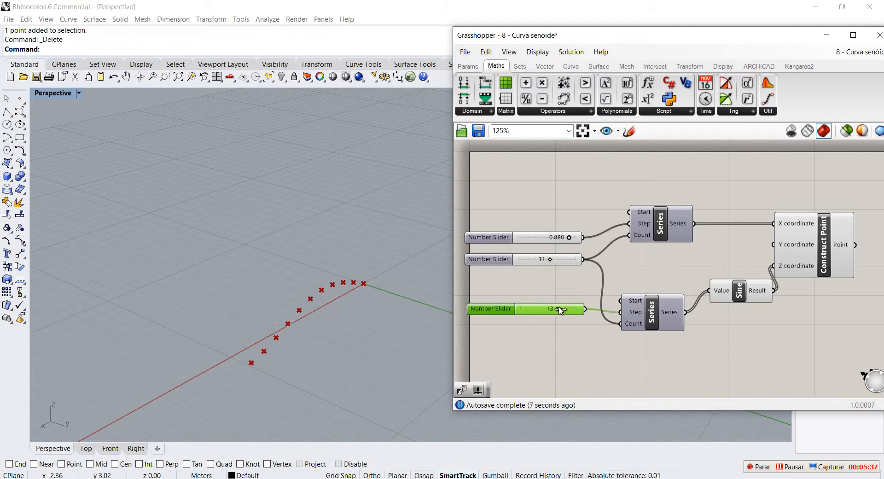
Reposition Construct Point and Sine, and switch Sine's Value input to Degrees
mouse_move(720, 294)
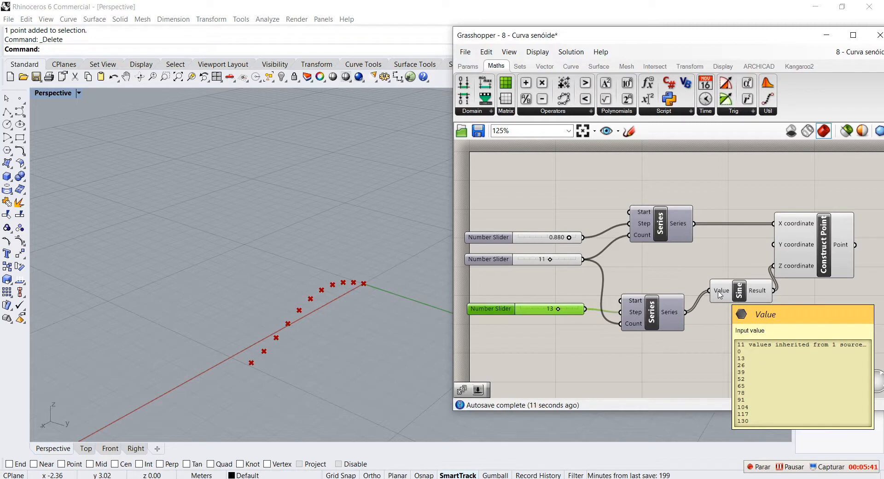
drag(813, 255, 851, 248)
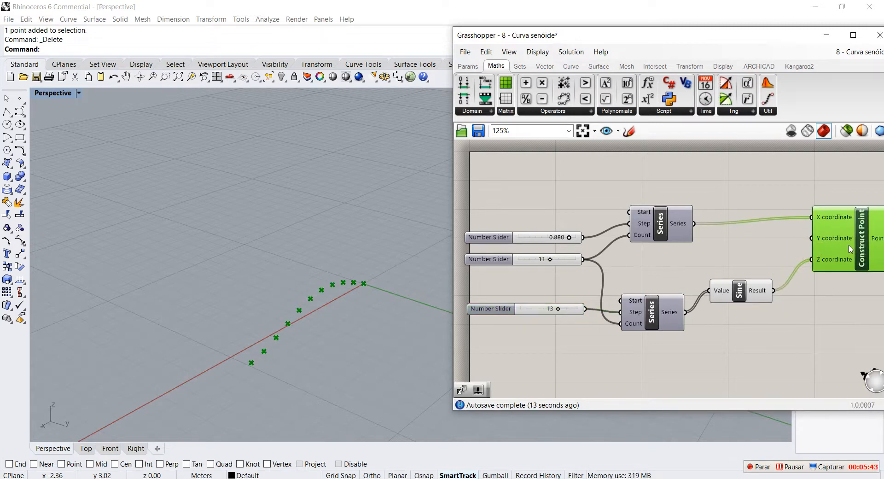
drag(727, 297, 730, 279)
right_click(730, 278)
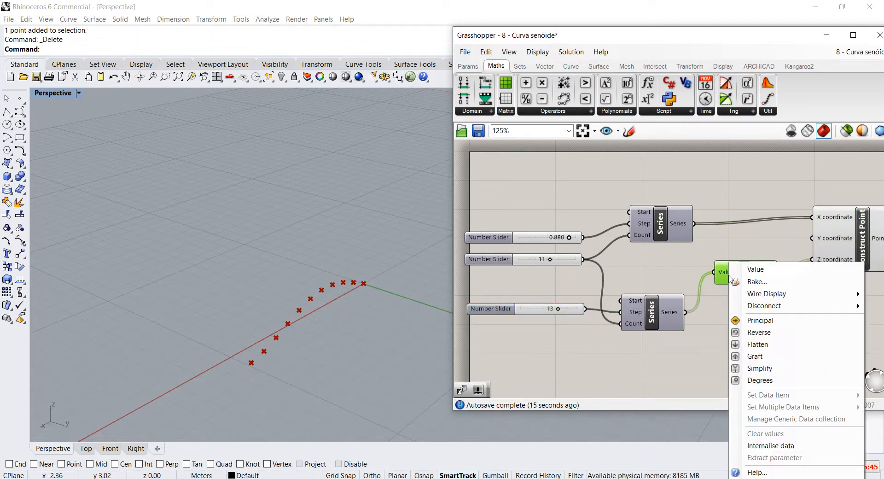
click(754, 380)
Edit the second Series' Step slider to have a maximum of 180
drag(563, 311, 534, 309)
right_click(479, 307)
click(531, 350)
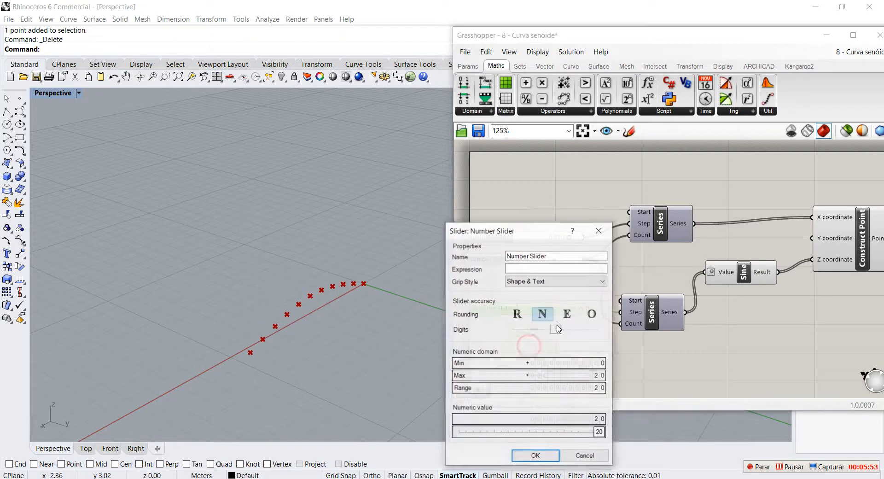
double_click(571, 375)
drag(552, 376, 499, 377)
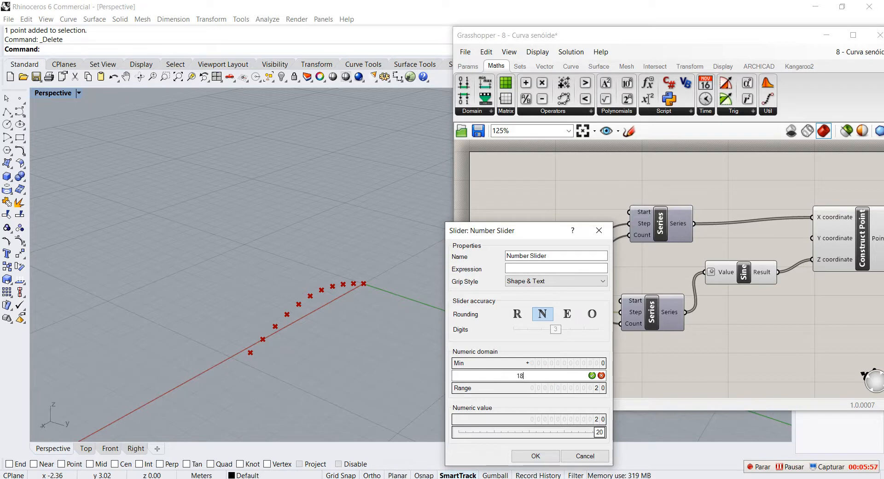
text(180)
click(535, 456)
Set the Count slider to 16, the first Series' Step to 0.624 and the second Series' Step to 45
mouse_move(531, 310)
mouse_down()
mouse_move(560, 308)
mouse_move(523, 308)
mouse_up()
drag(550, 259, 567, 261)
drag(524, 307, 527, 308)
drag(570, 239, 556, 241)
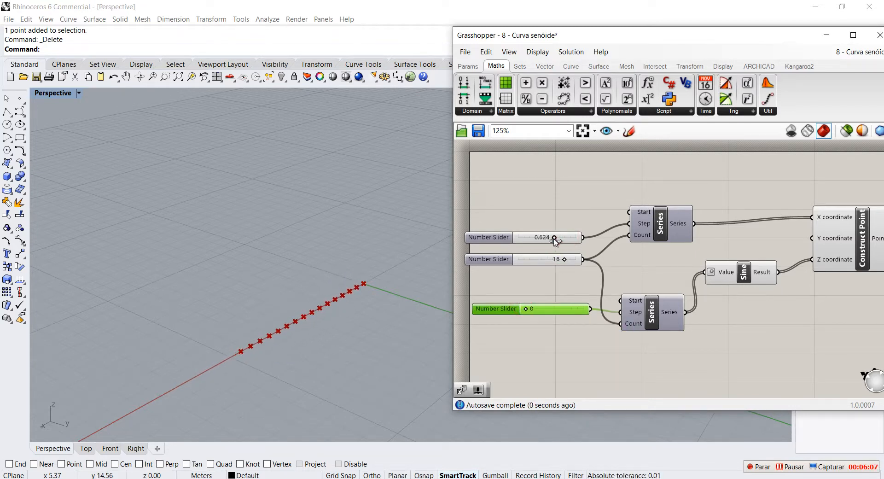
drag(526, 311, 540, 312)
Rearrange the three sliders, both Series, Sine and Construct Point into a compact, aligned layout with straight wires
scroll(547, 247, down, 3)
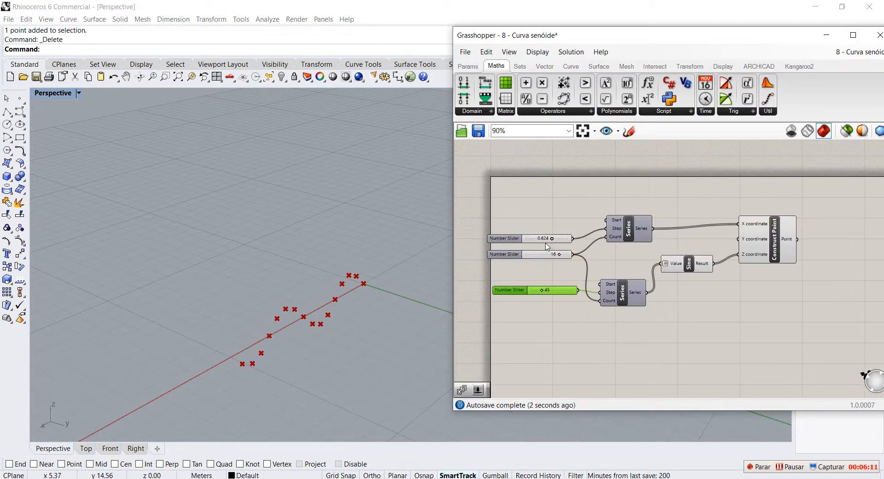
click(811, 247)
drag(694, 266, 721, 262)
drag(634, 232, 718, 232)
drag(515, 242, 579, 231)
drag(623, 302, 643, 276)
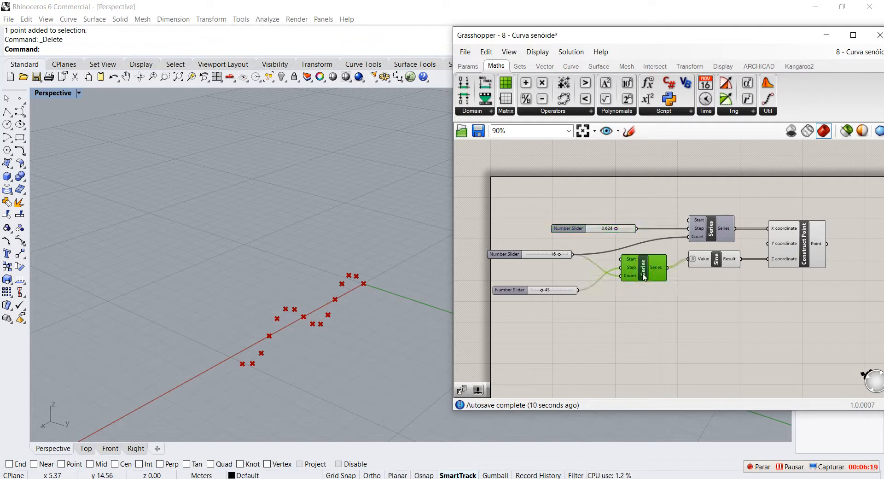
drag(529, 290, 562, 250)
drag(516, 269, 518, 229)
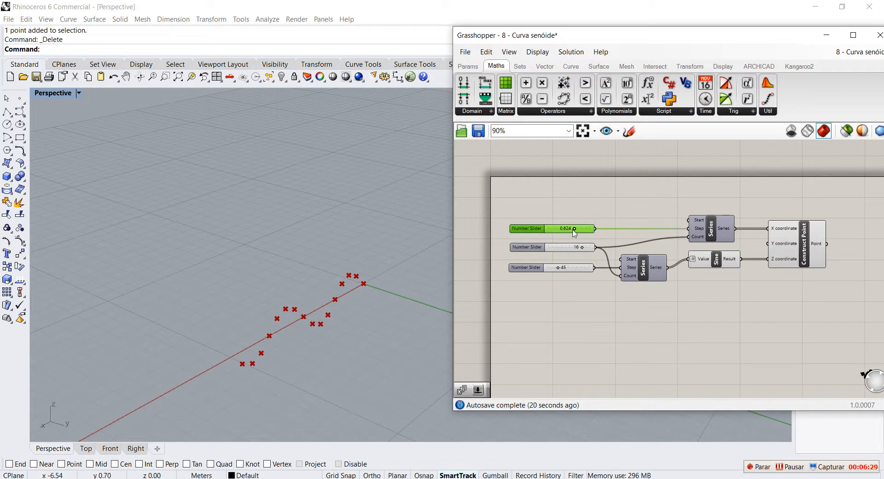
scroll(582, 246, down, 5)
scroll(662, 249, up, 5)
drag(670, 244, 704, 243)
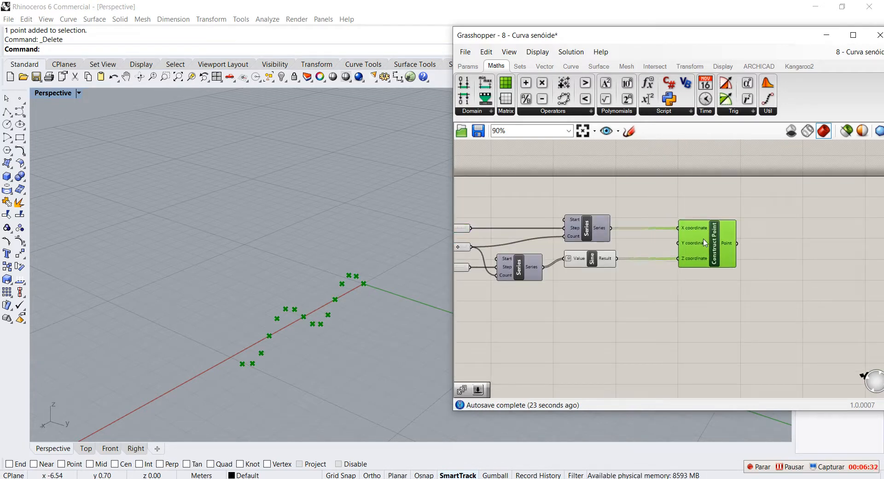
click(802, 256)
double_click(800, 252)
text(line)
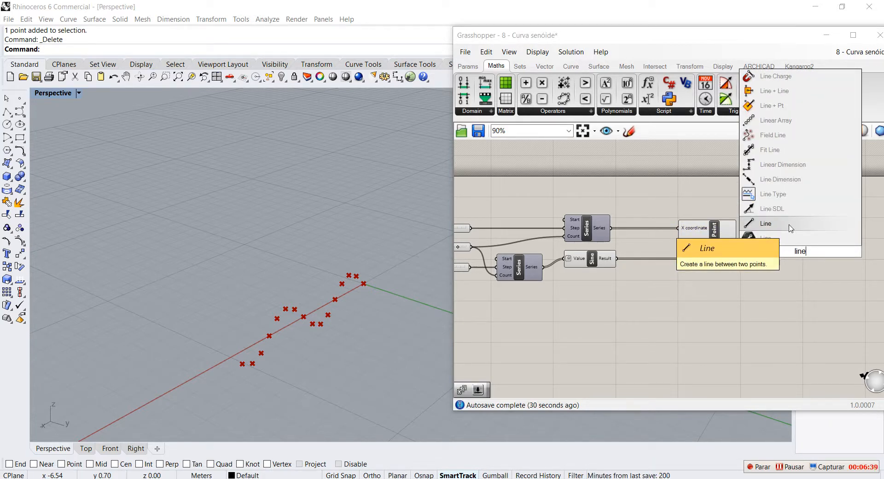
click(791, 310)
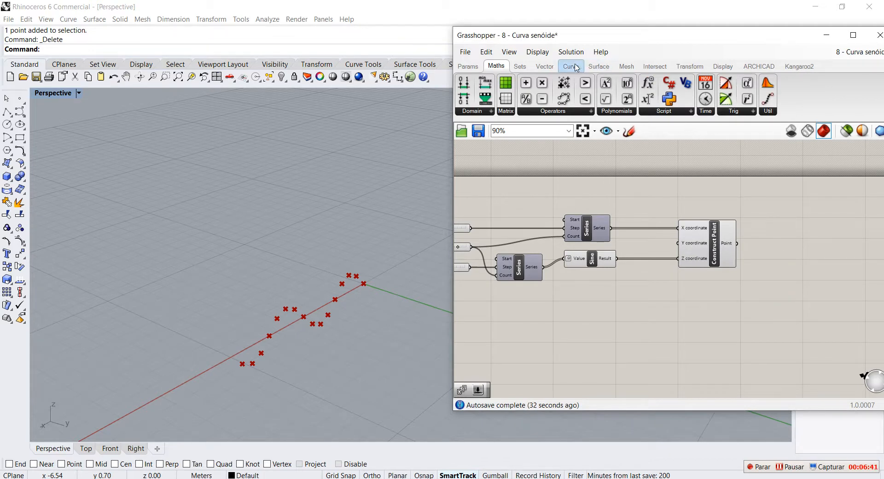
Add a PolyLine component beside Construct Point and connect the Point output to its Vertices input
click(571, 66)
click(708, 113)
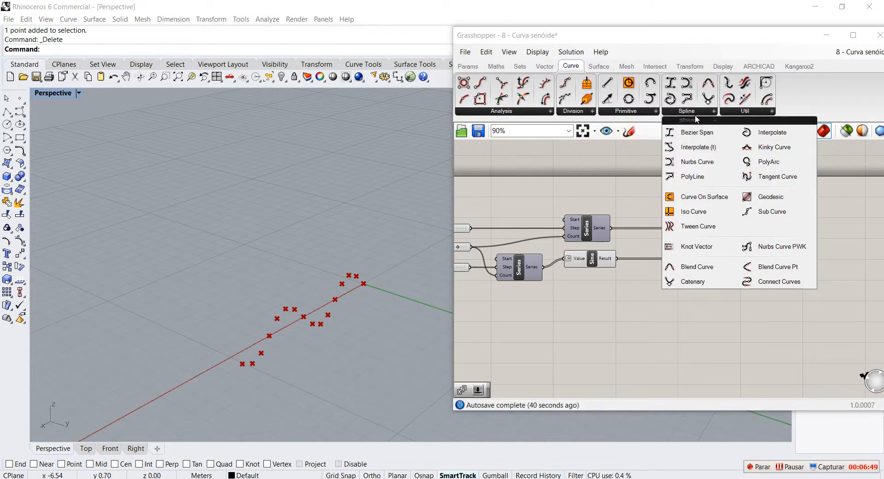
click(693, 176)
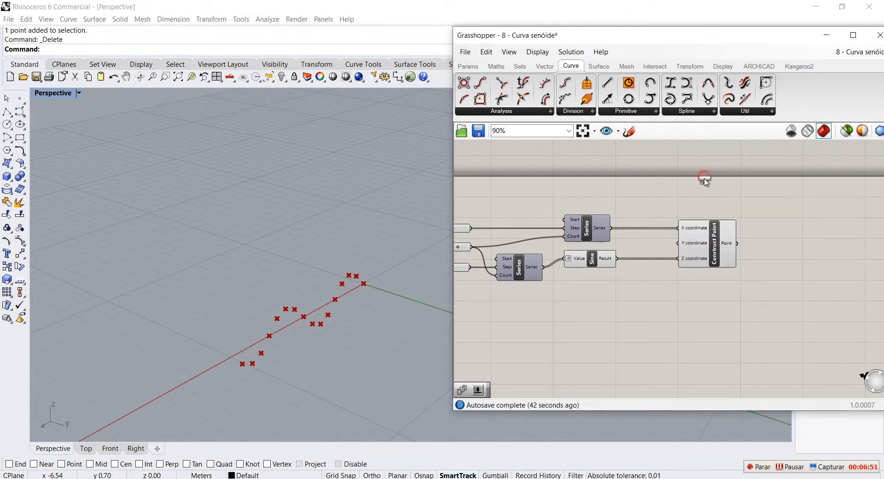
click(805, 254)
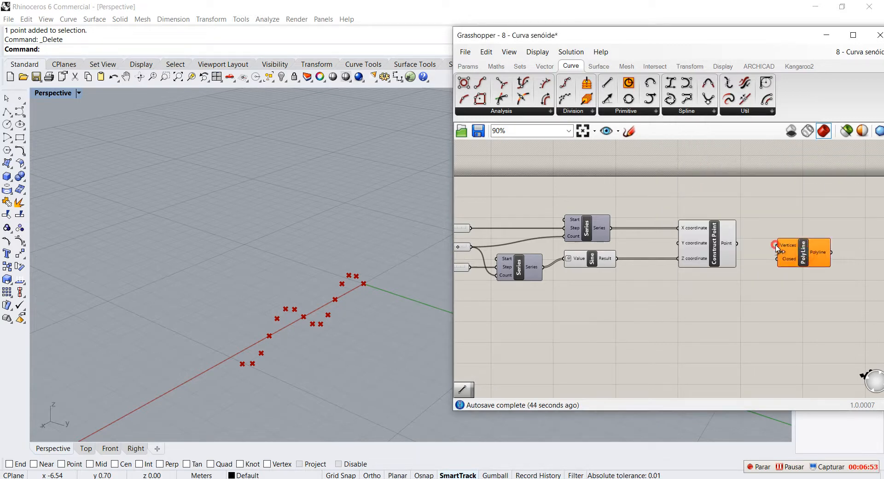
drag(777, 249, 740, 243)
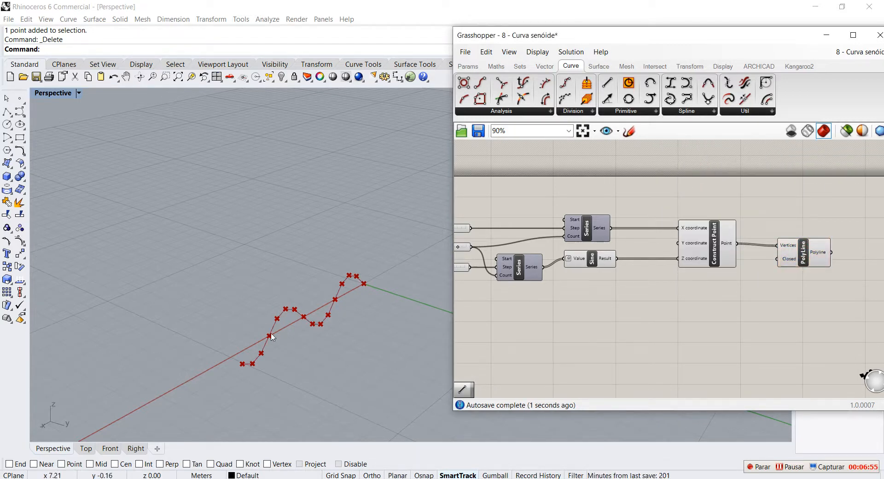
scroll(791, 256, down, 4)
scroll(670, 257, up, 3)
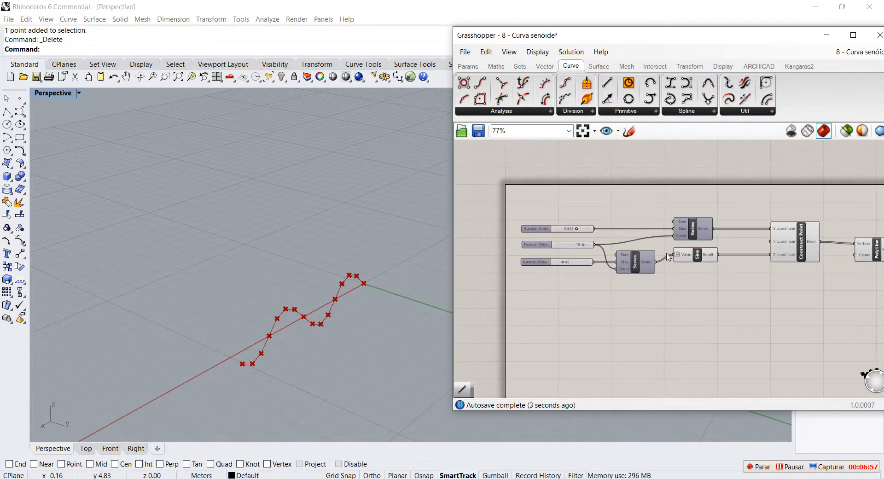
drag(700, 262, 698, 262)
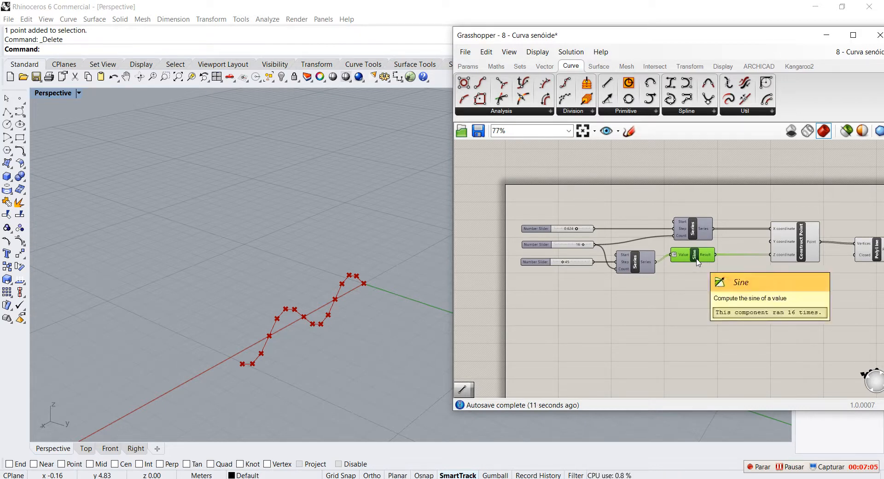
drag(693, 261, 698, 263)
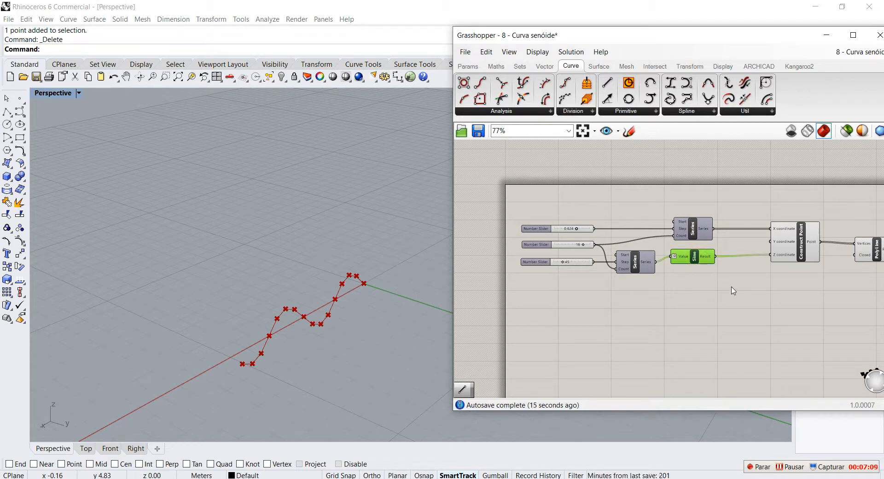
Add a Panel below Sine, connect it to the Sine result and enlarge it to show the whole list
scroll(733, 279, up, 3)
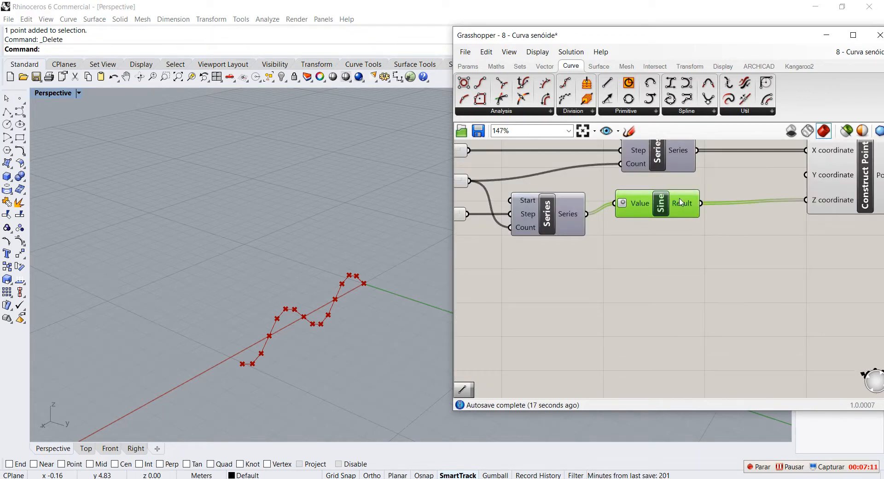
double_click(709, 259)
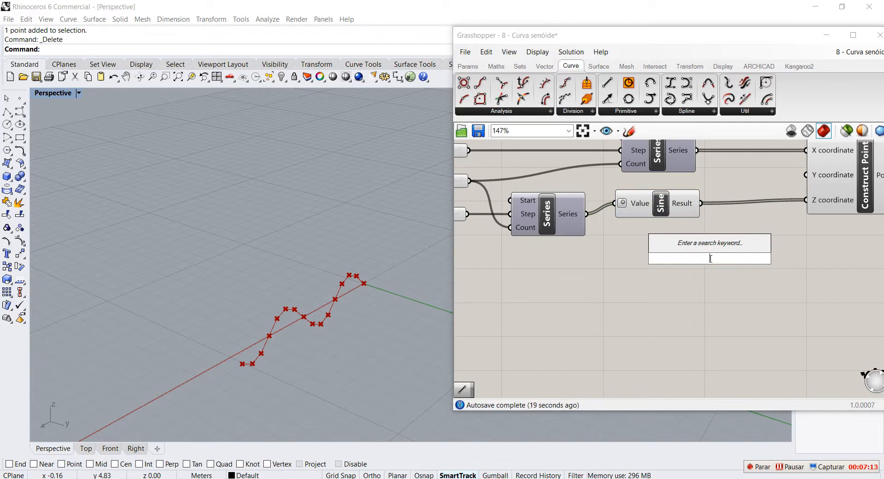
text(pan)
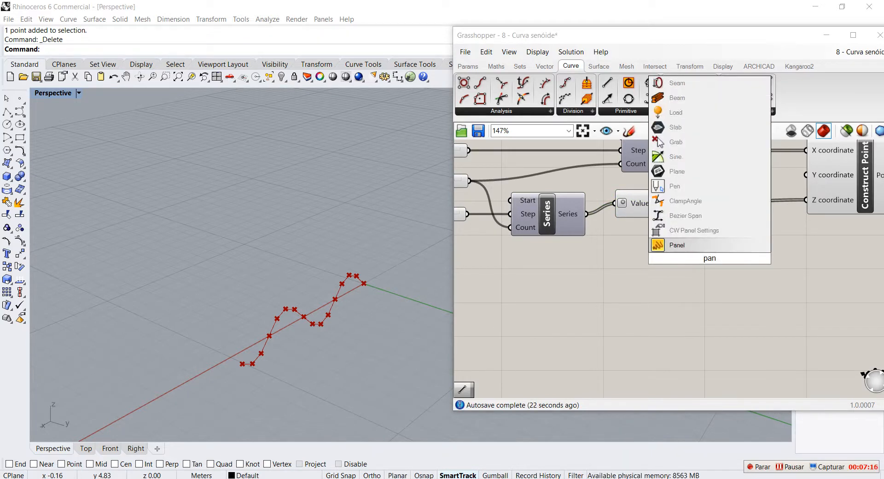
click(677, 245)
drag(701, 203, 654, 257)
drag(727, 271, 751, 385)
scroll(740, 368, down, 2)
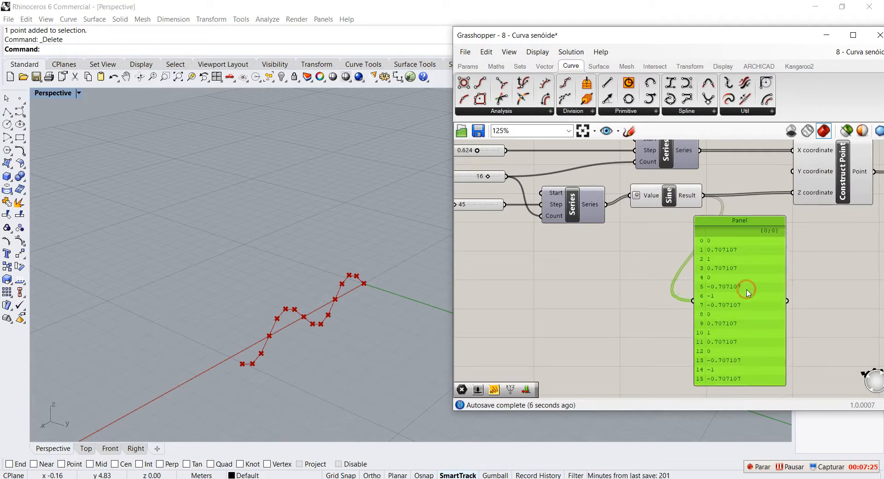
Delete the Panel showing the Sine results
key(Delete)
scroll(670, 274, down, 4)
scroll(670, 274, up, 5)
scroll(708, 254, down, 2)
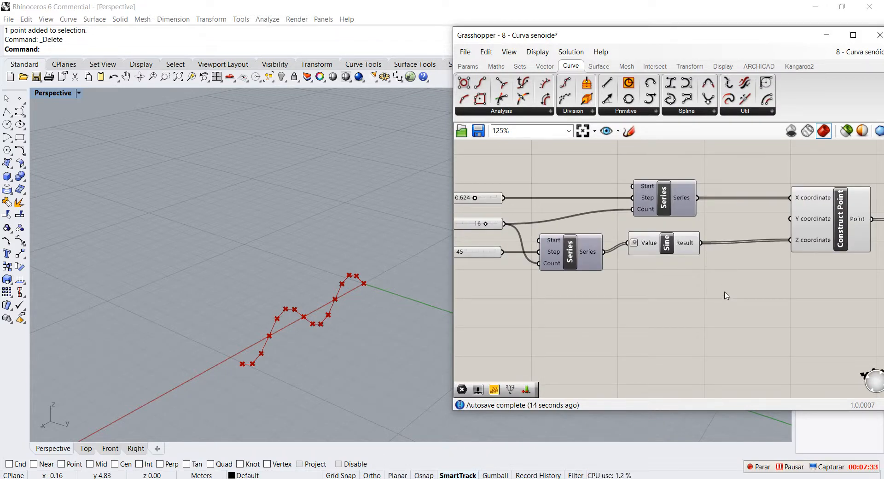
Add a Multiplication component below Sine and connect the Sine result to its A input
click(496, 66)
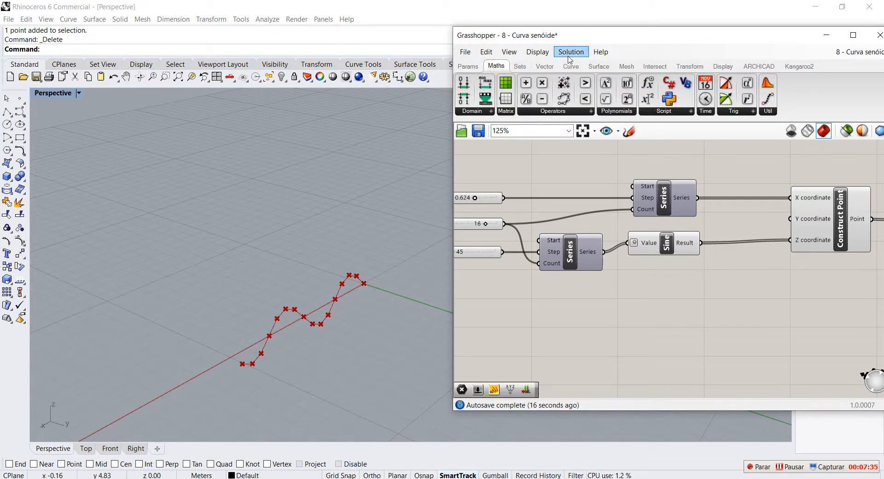
drag(541, 85, 688, 274)
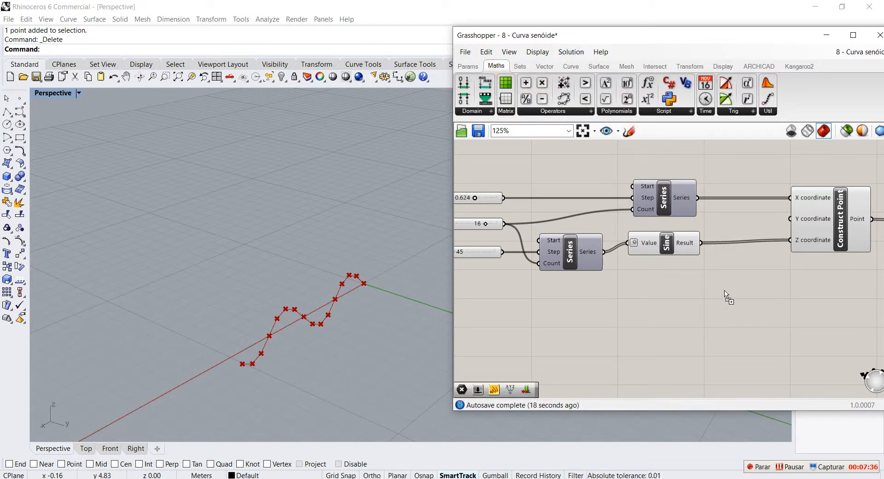
drag(725, 295, 726, 296)
drag(701, 242, 745, 313)
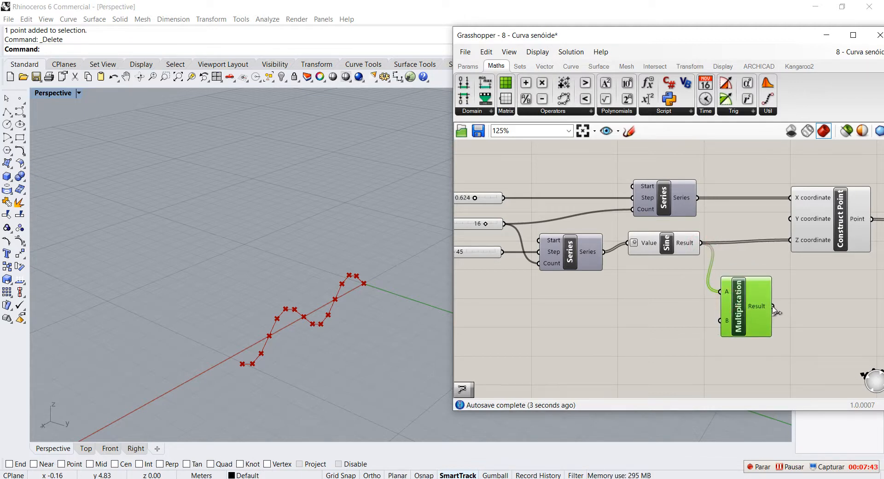
Duplicate the slider set to 45, place the copy below Sine and connect it to the Multiplication's B input
scroll(794, 277, down, 2)
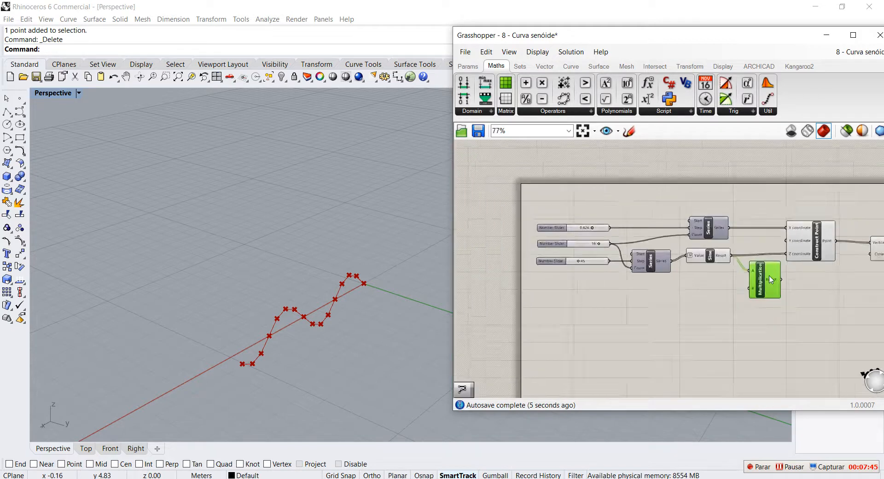
click(511, 258)
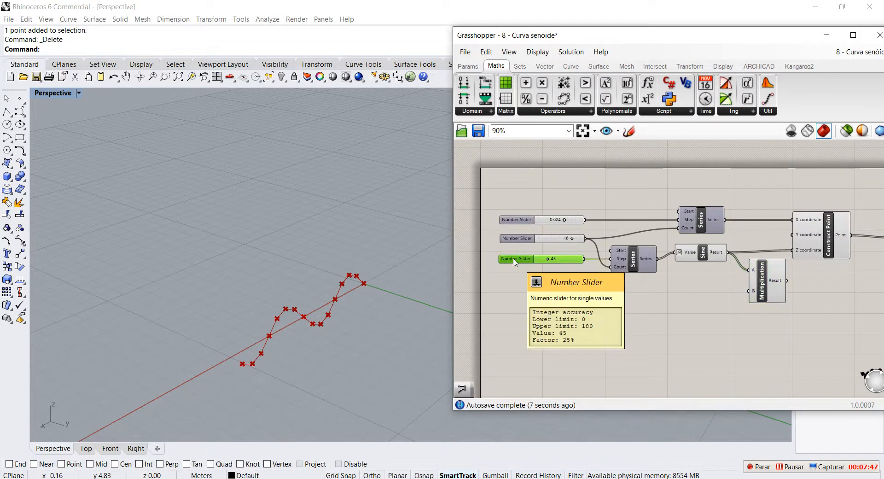
alt+drag(518, 264, 669, 300)
drag(725, 297, 748, 293)
scroll(751, 296, up, 4)
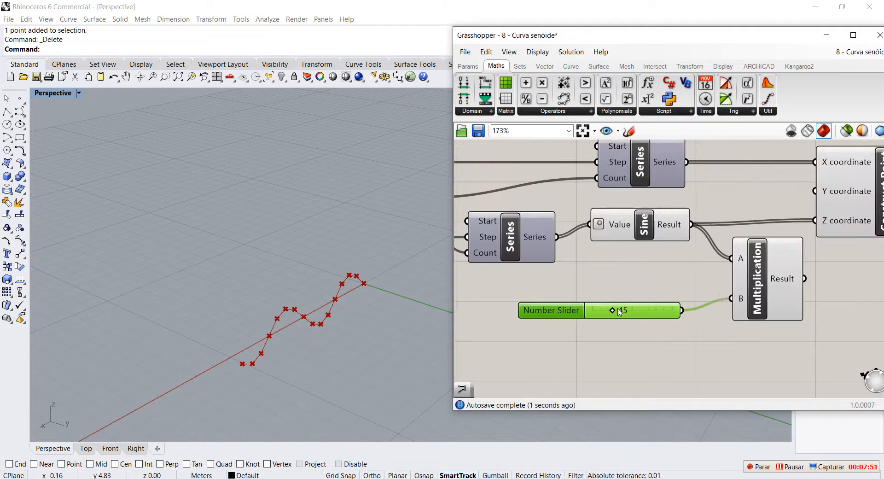
Feed the Multiplication result into Construct Point's Z coordinate, set its multiplier slider to 3 and reposition the component between Sine and Construct Point
drag(622, 311, 723, 251)
scroll(638, 311, down, 2)
click(663, 301)
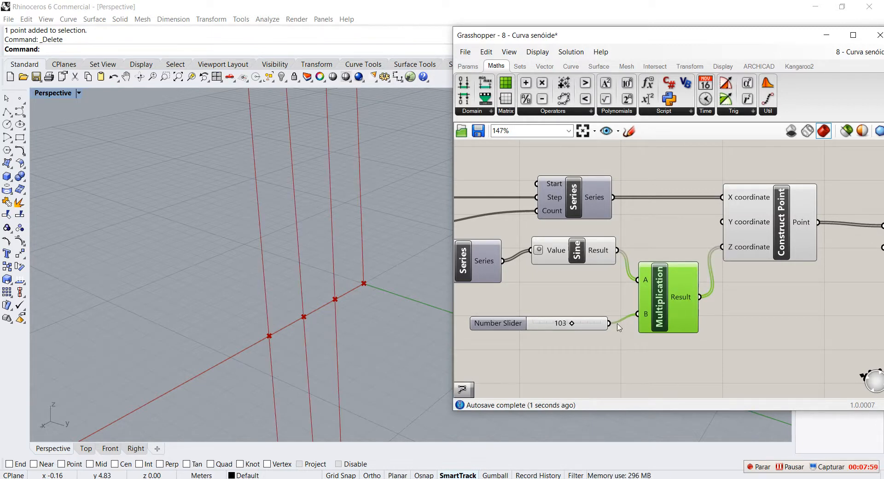
drag(572, 323, 537, 325)
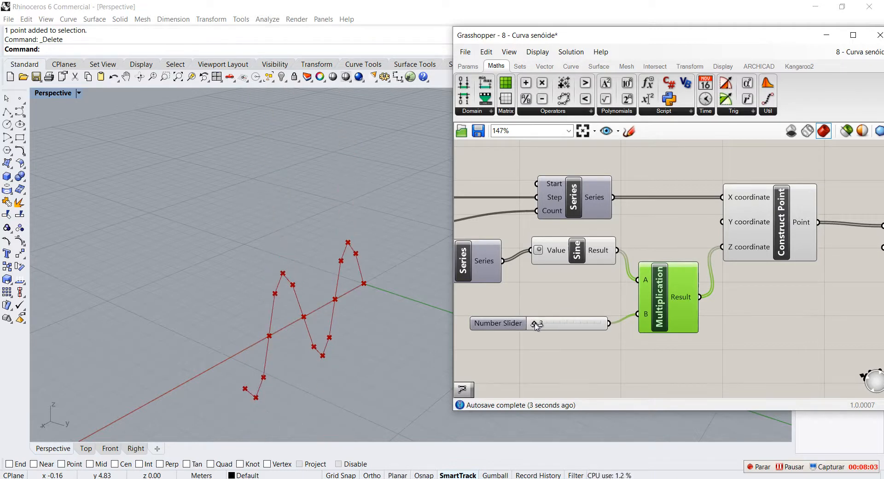
drag(671, 309, 674, 293)
right_drag(698, 300, 730, 295)
right_drag(645, 299, 664, 296)
mouse_move(599, 304)
right_down()
mouse_move(615, 302)
mouse_move(593, 310)
right_up()
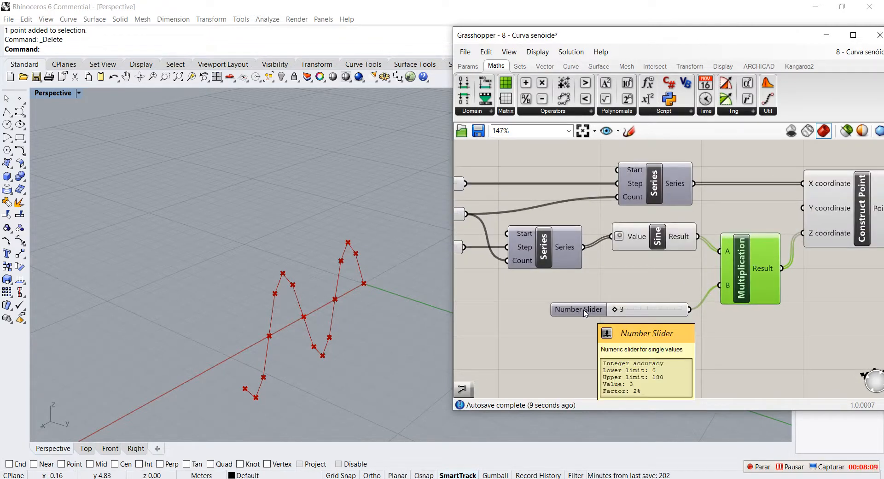
Configure the multiplier slider to real numbers with three digits and a maximum of 20
right_click(585, 313)
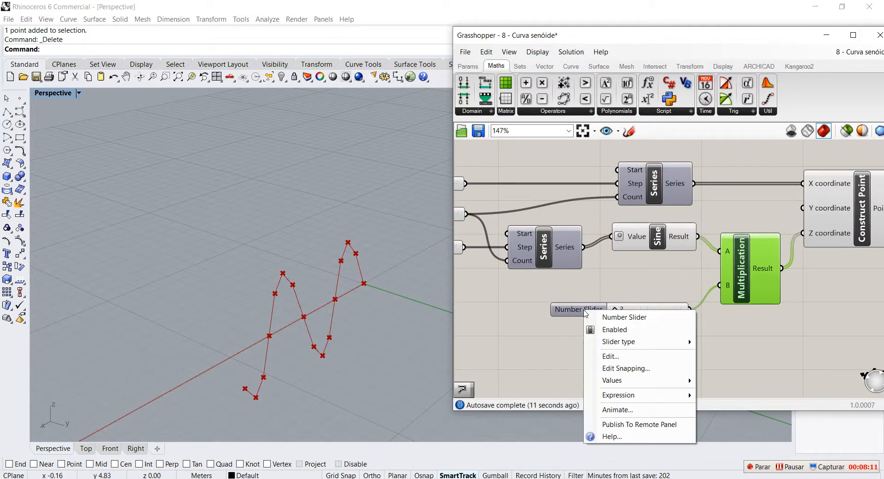
click(616, 358)
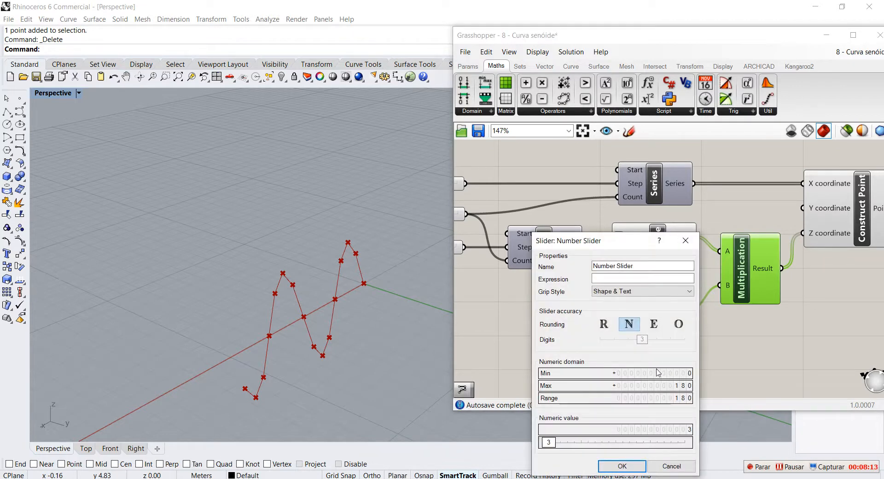
click(604, 323)
click(632, 340)
double_click(638, 382)
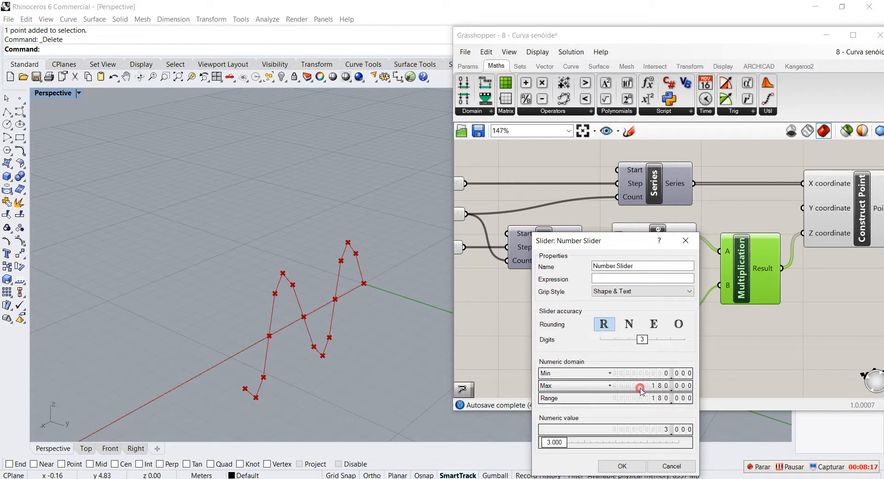
text(20)
click(622, 466)
Set the multiplier slider to 0.824, move it slightly away from Multiplication and rename it "Amplitude"
drag(624, 310, 563, 305)
right_click(563, 307)
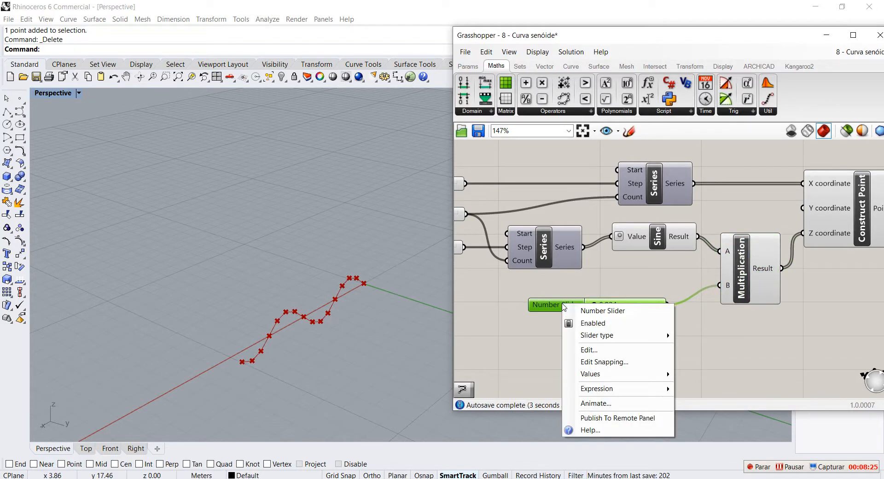
triple_click(628, 312)
text(Amplitude)
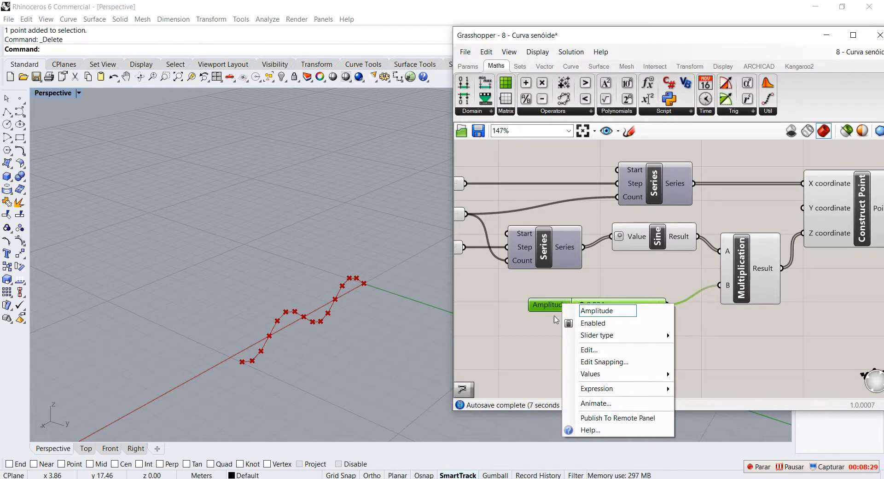
click(501, 322)
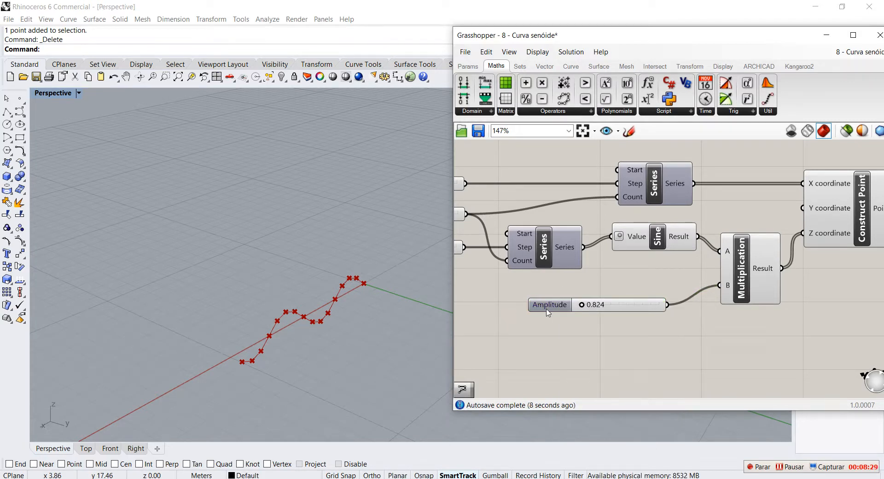
click(548, 308)
Set the sine angle Series' Step slider to 32 and rename it "Comprimento"
scroll(607, 260, down, 3)
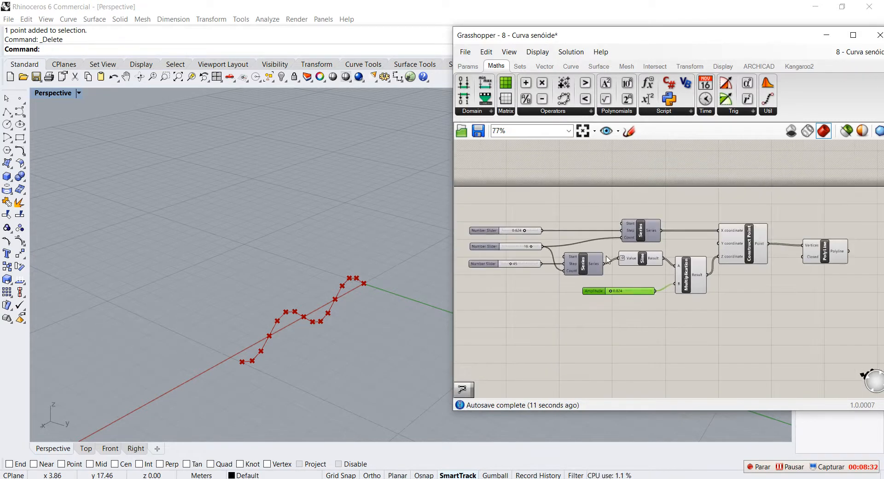
scroll(529, 334, up, 3)
mouse_move(546, 253)
mouse_down()
mouse_move(561, 255)
mouse_move(544, 254)
mouse_up()
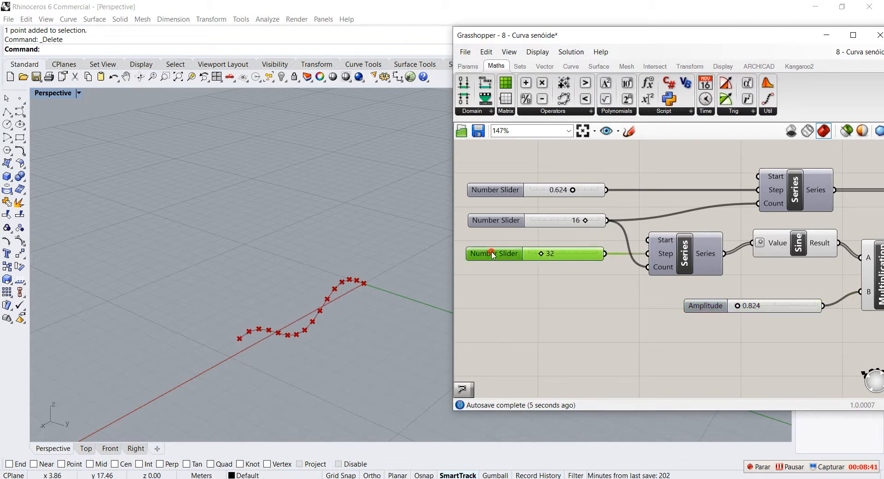
double_click(494, 254)
drag(522, 161, 445, 159)
text(Comprimento)
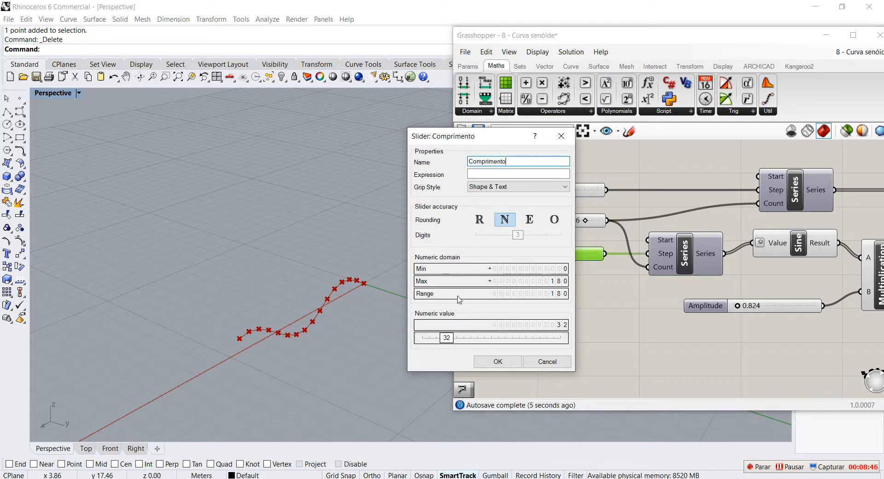
click(498, 361)
Set Amplitude to 1.510, the Count slider to 20 and the X coordinate Series' Step slider to 0.835
drag(739, 307, 743, 308)
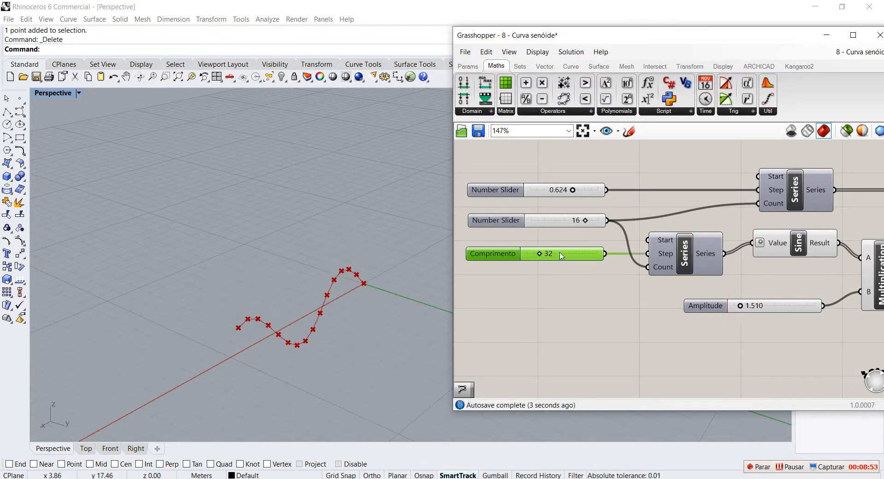
drag(586, 222, 599, 222)
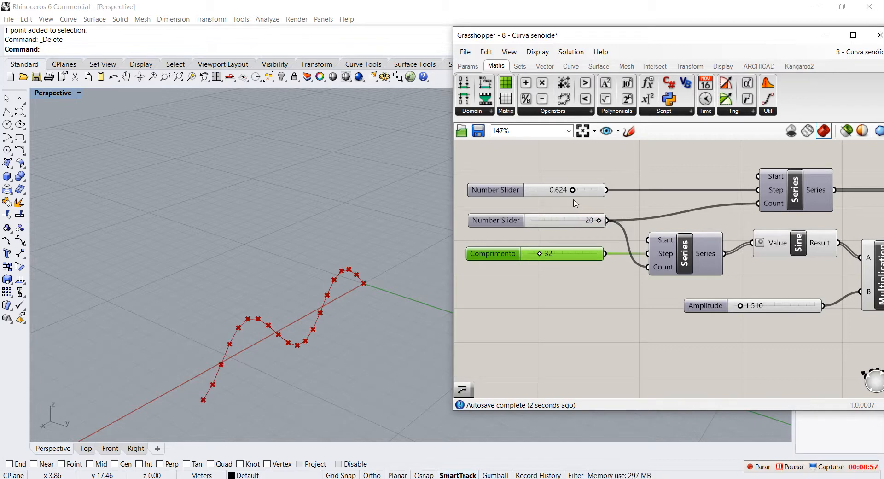
drag(573, 191, 588, 190)
Duplicate the entire sine curve definition and place the copy directly below the original
scroll(551, 336, down, 5)
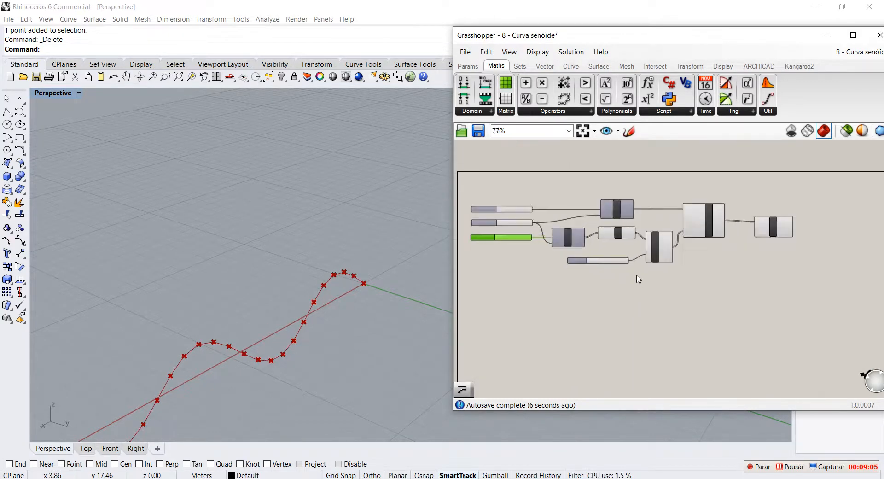
scroll(568, 239, up, 2)
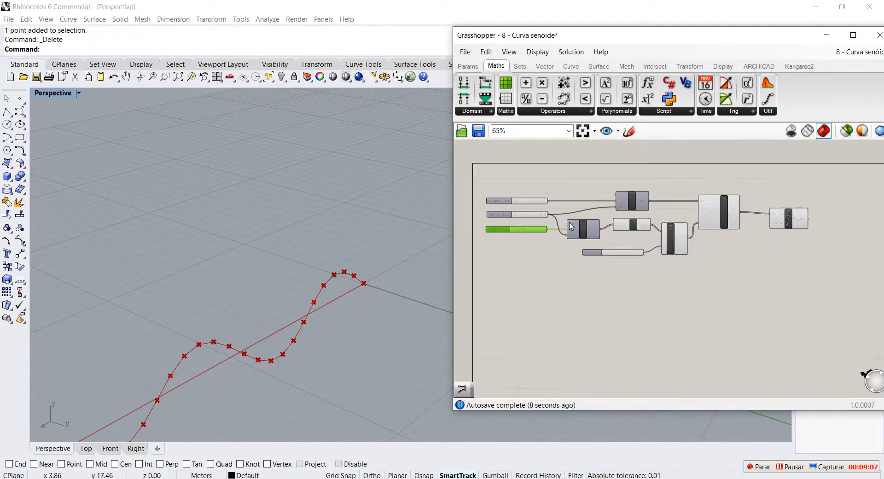
scroll(703, 237, down, 2)
scroll(690, 236, up, 2)
scroll(324, 214, down, 4)
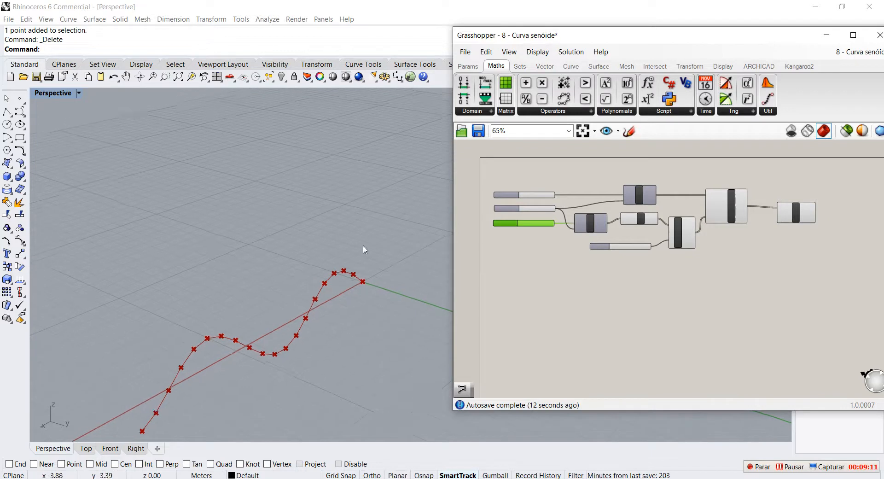
drag(851, 281, 495, 168)
drag(537, 221, 511, 311)
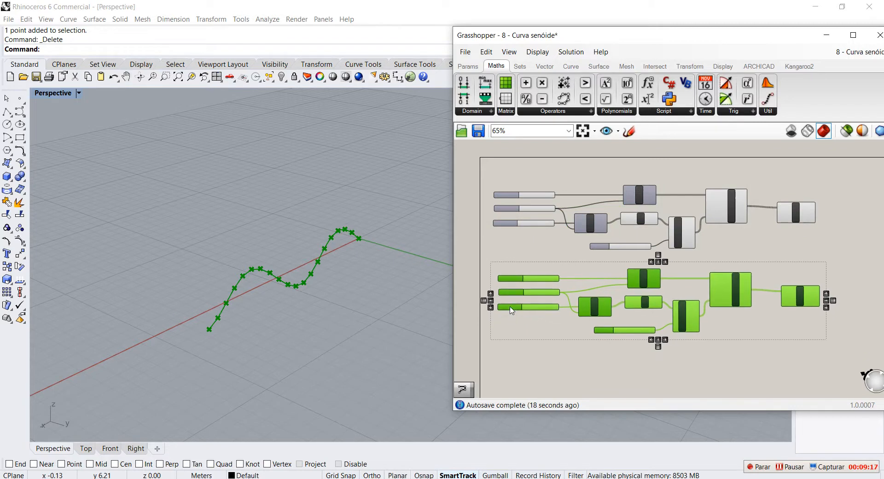
click(543, 352)
Move the copied Construct Point farther from its Multiplication to make room for another input
scroll(559, 315, up, 5)
scroll(551, 250, down, 3)
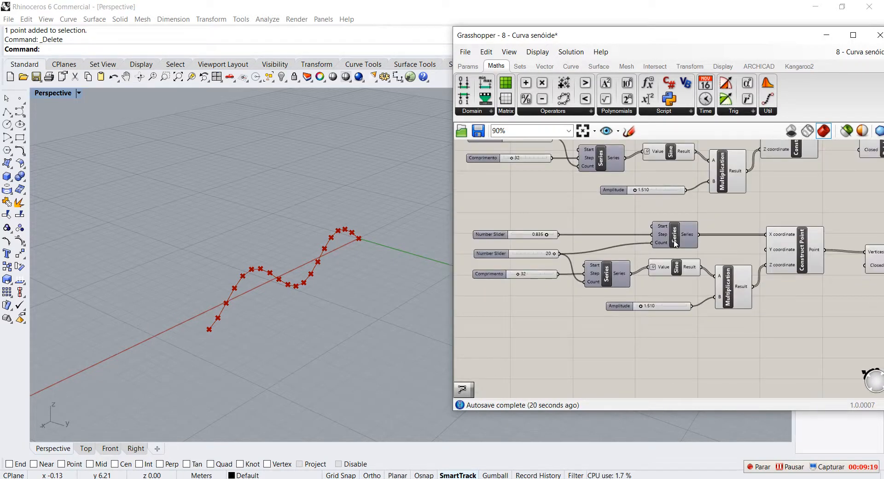
scroll(703, 236, up, 1)
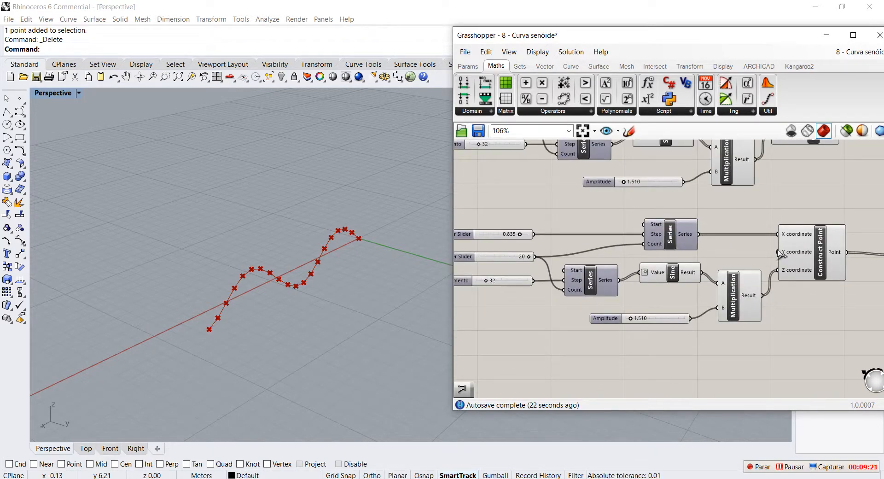
drag(774, 252, 806, 254)
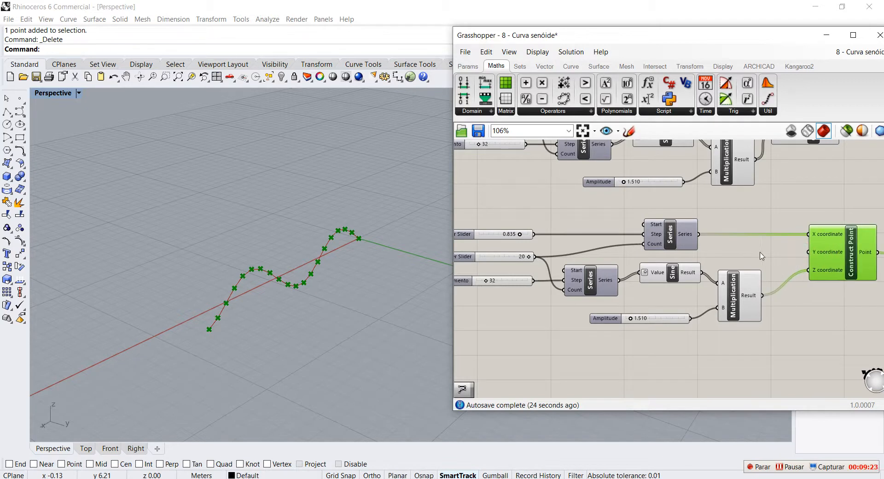
Duplicate the copied definition's Count slider and connect one of the pair to the copied Construct Point's Y coordinate
scroll(762, 256, down, 1)
scroll(631, 256, up, 1)
click(495, 254)
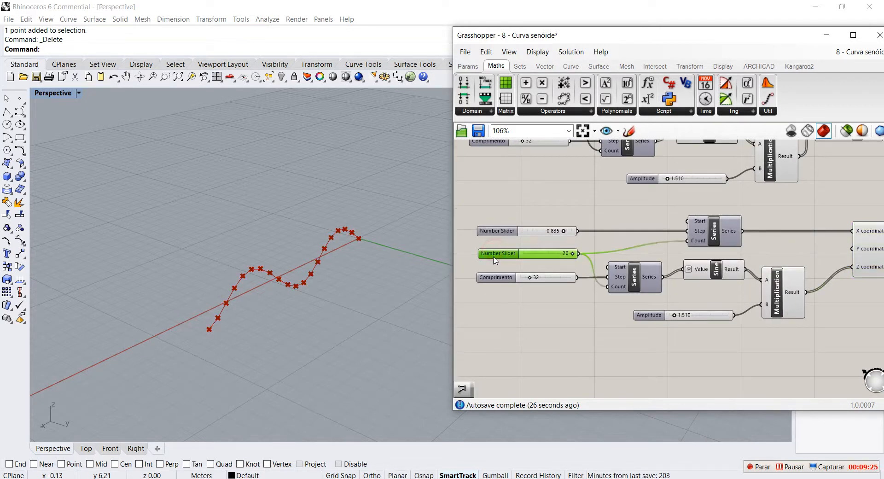
key(ctrl+c)
key(ctrl+v)
drag(501, 253, 799, 255)
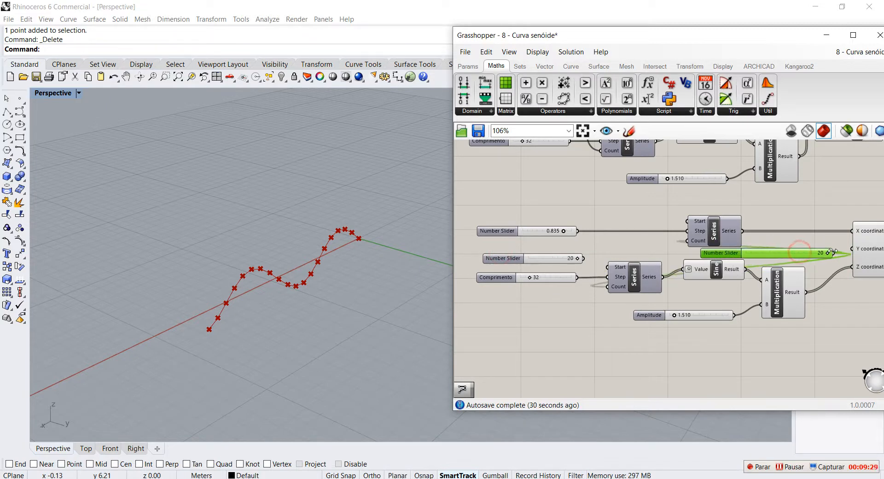
drag(802, 252, 852, 249)
scroll(338, 266, down, 9)
scroll(404, 286, up, 5)
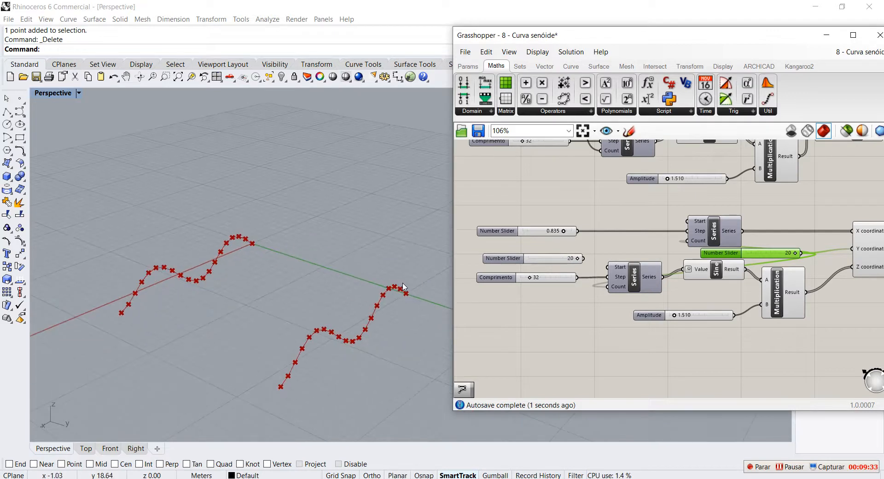
Disconnect the Y coordinate slider from both Series' Count inputs, set it to 10 and place it before Construct Point
drag(796, 254, 726, 368)
ctrl+drag(784, 369, 688, 241)
ctrl+drag(785, 372, 608, 286)
drag(710, 368, 747, 257)
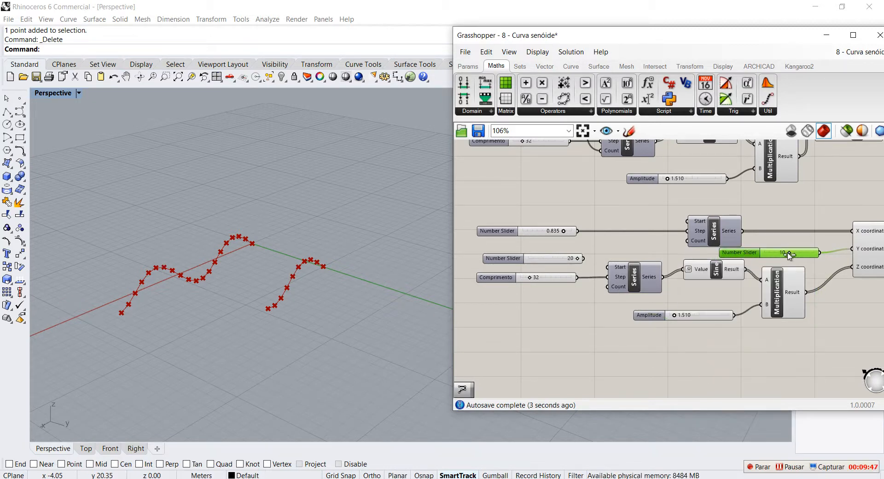
Connect the remaining slider set to 20 to both copied Series' Count inputs and set the Y coordinate slider to 7
drag(584, 258, 687, 240)
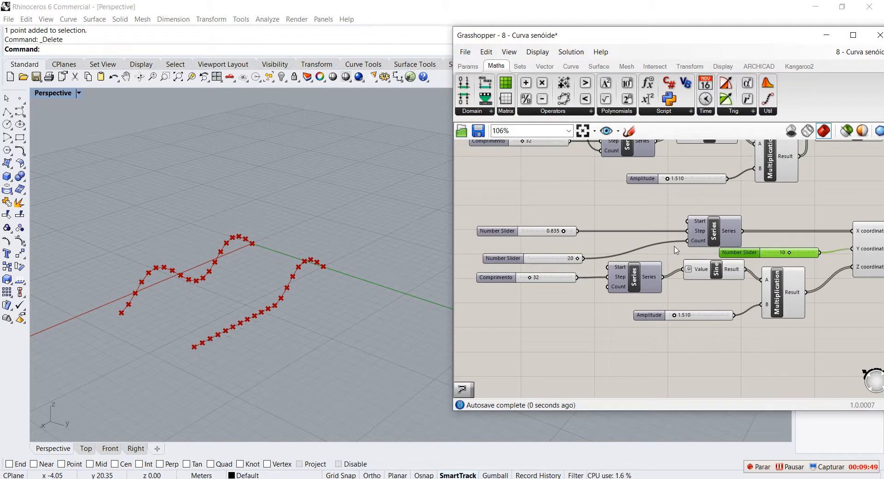
drag(584, 258, 608, 287)
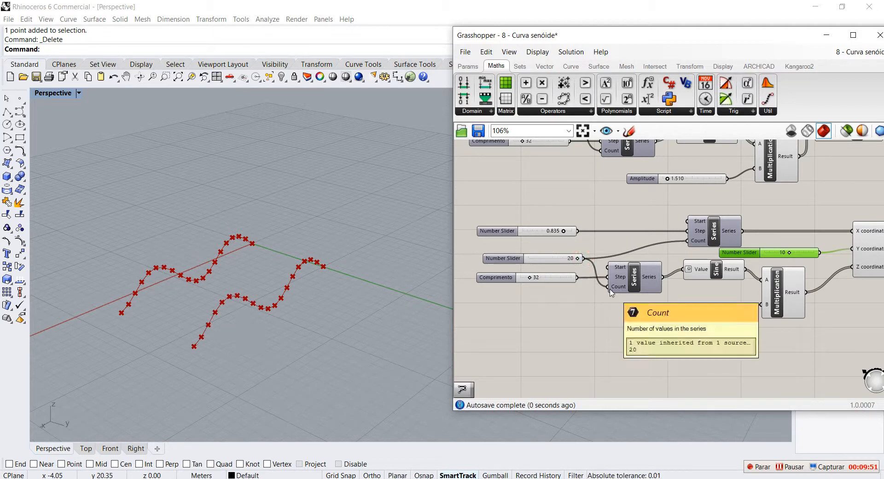
mouse_move(793, 256)
mouse_down()
mouse_move(802, 254)
mouse_move(781, 254)
mouse_up()
scroll(659, 280, down, 5)
scroll(720, 249, up, 6)
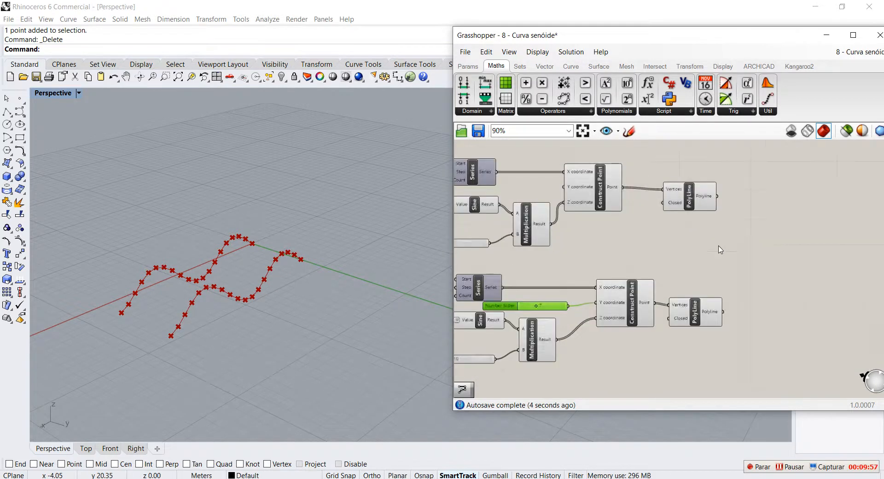
Spread out the Construct Point and PolyLine components of both definitions, leaving room between each pair
drag(678, 183, 746, 201)
scroll(750, 219, down, 3)
scroll(569, 223, up, 2)
drag(753, 315, 745, 319)
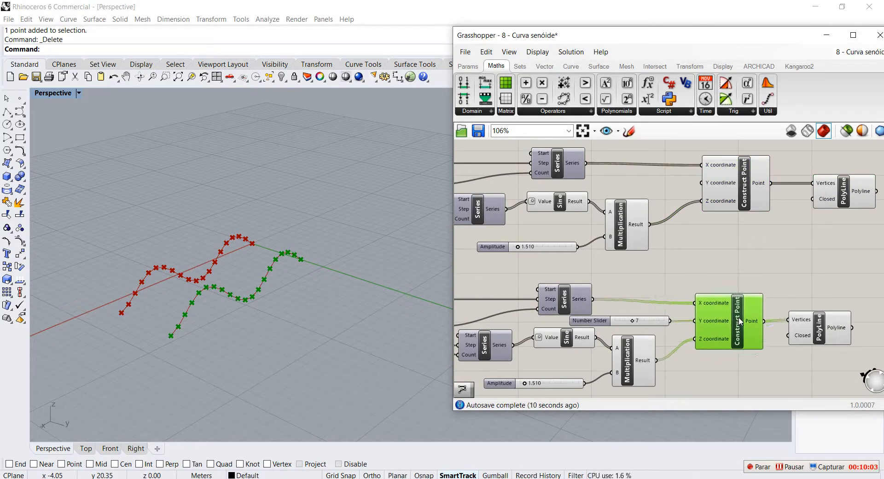
click(747, 276)
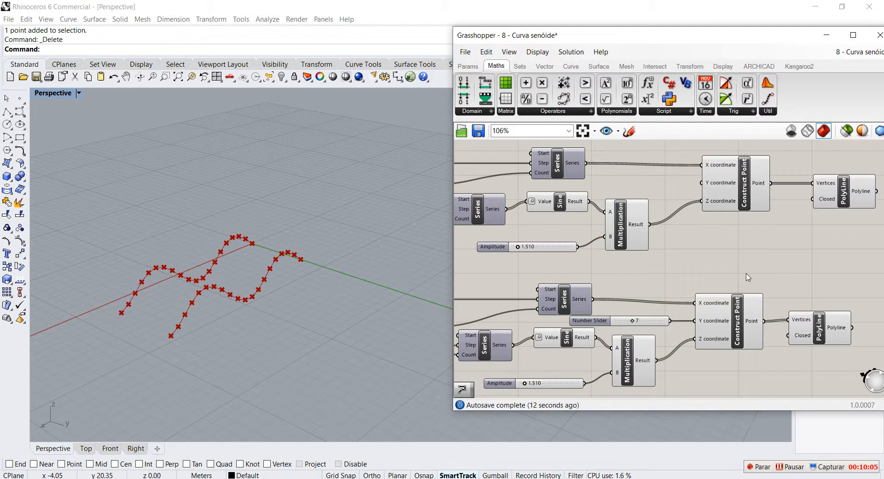
drag(820, 344, 844, 343)
Add a Line component, connecting the upper Construct Point to its Start Point and the copied Construct Point to its End Point
click(570, 67)
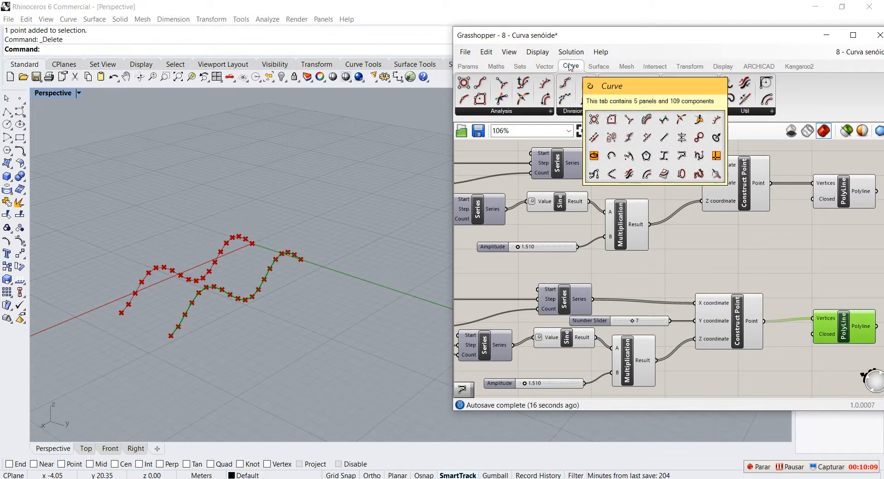
click(627, 112)
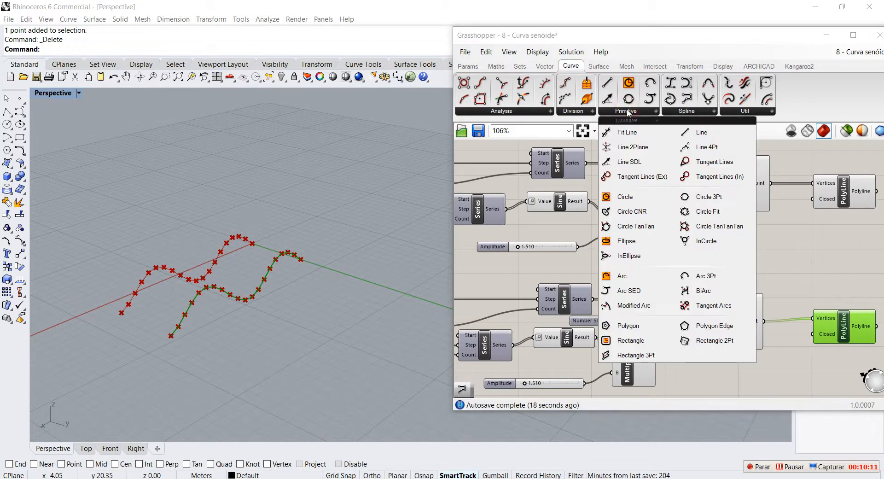
drag(691, 132, 788, 248)
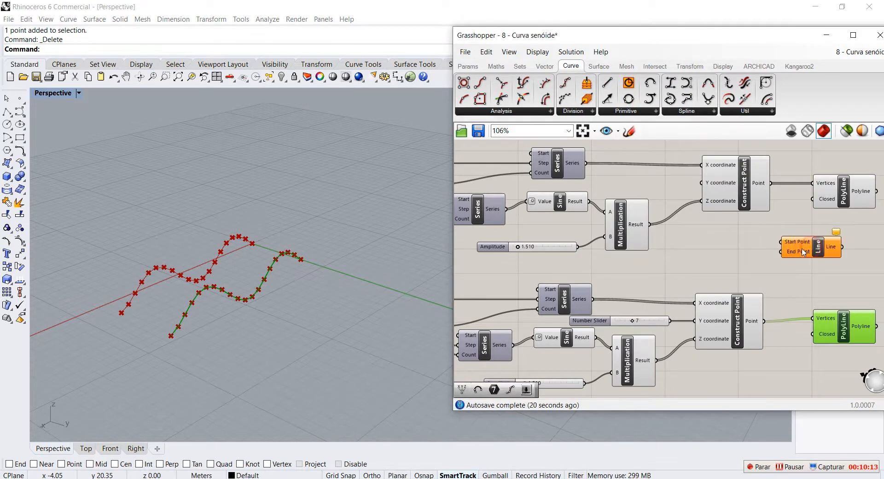
drag(770, 184, 781, 242)
drag(765, 321, 781, 252)
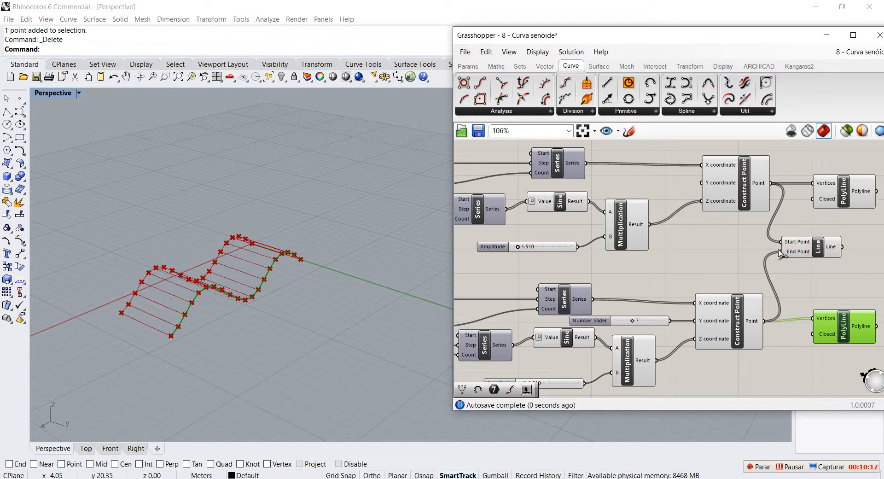
Examine the lines linking the two curves in the Perspective view and their components in the definition
scroll(170, 252, up, 2)
scroll(260, 294, down, 4)
scroll(198, 267, up, 6)
right_drag(310, 298, 351, 148)
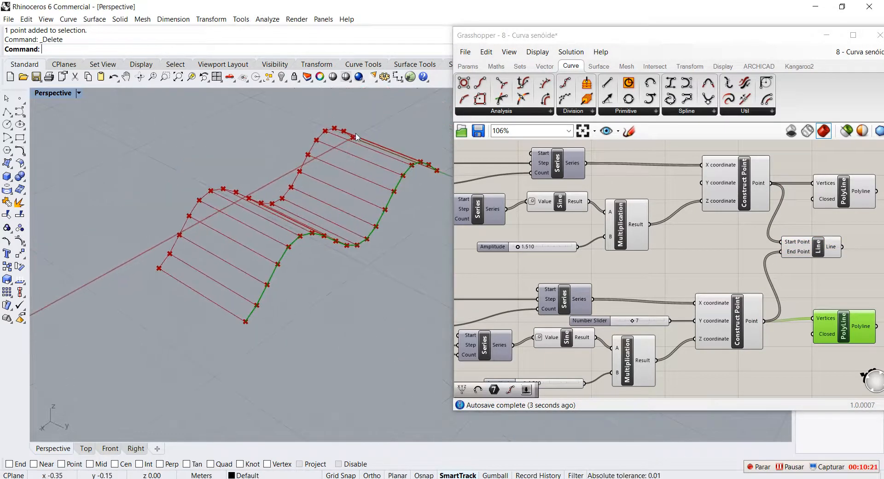
scroll(345, 301, down, 1)
scroll(693, 207, down, 4)
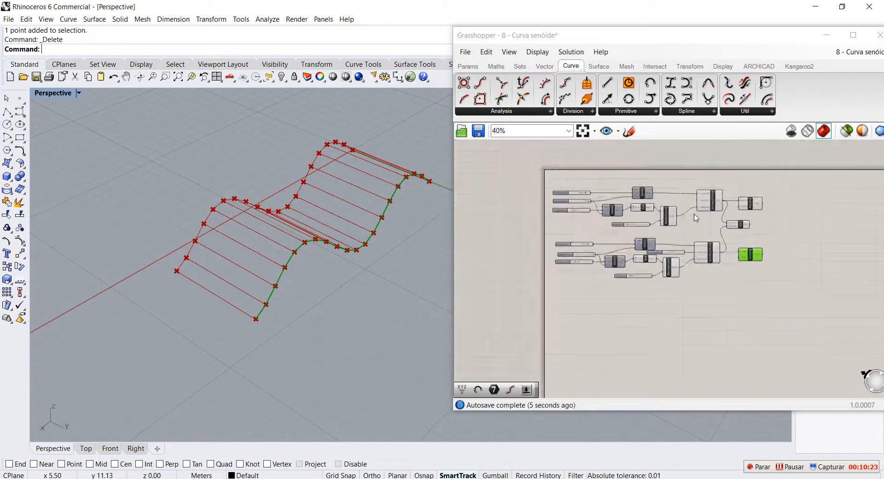
scroll(692, 207, up, 2)
scroll(731, 266, up, 2)
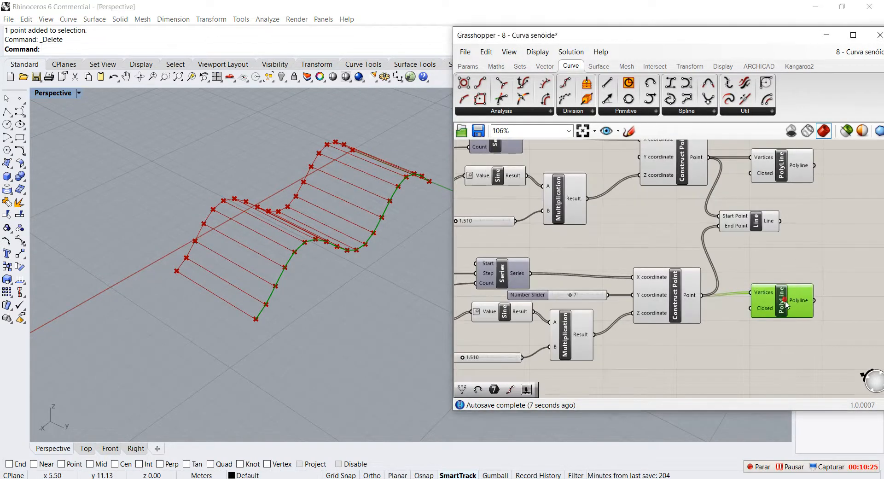
click(761, 223)
click(809, 301)
scroll(810, 301, down, 3)
scroll(624, 292, up, 3)
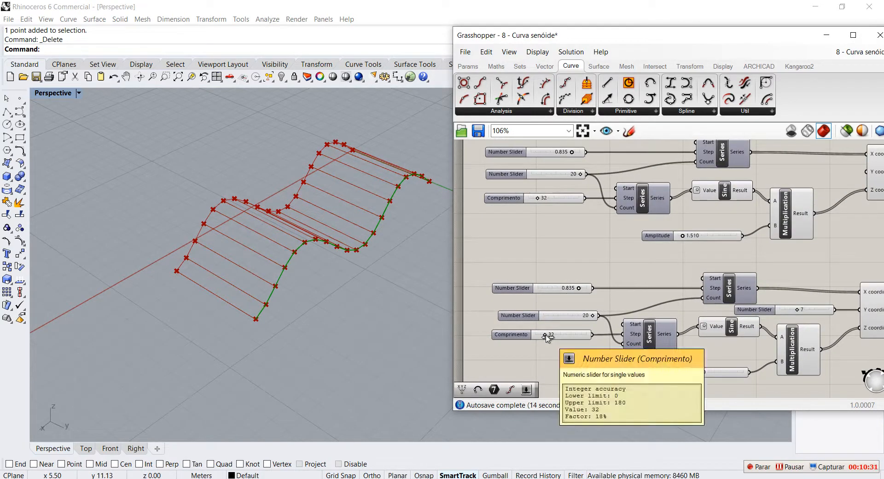
Move the upper Step slider between the definitions, connect it to the copied Series' Step as well, and delete the copied Step slider
drag(558, 316, 577, 289)
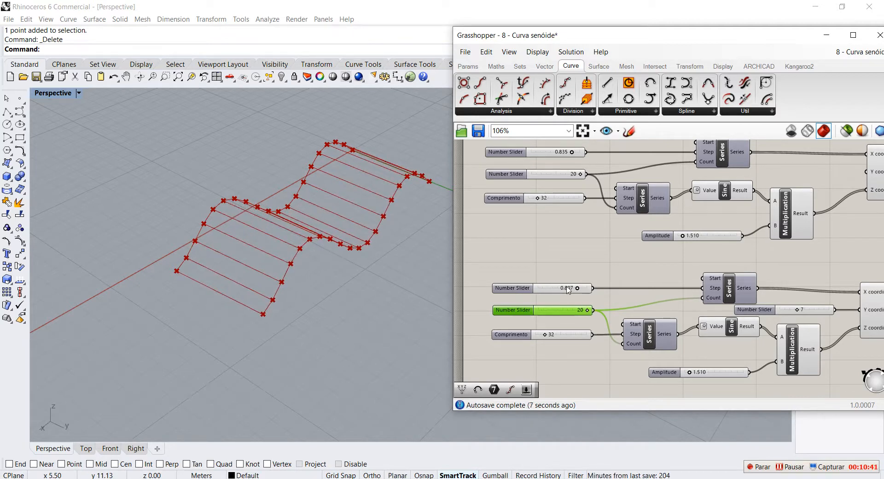
drag(537, 157, 619, 228)
shift+drag(599, 262, 702, 288)
click(526, 290)
key(Delete)
Set the shared Step slider to 0.826 and the copied Comprimento slider to 27
mouse_move(563, 254)
mouse_down()
mouse_move(555, 254)
mouse_move(571, 255)
mouse_move(563, 256)
mouse_up()
mouse_move(587, 309)
mouse_down()
mouse_move(573, 307)
mouse_move(585, 307)
mouse_up()
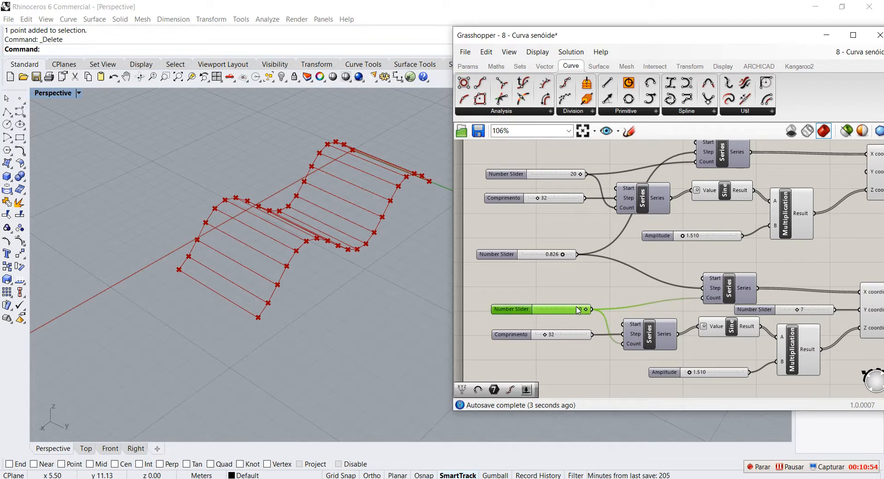
mouse_move(546, 336)
mouse_down()
mouse_move(559, 336)
mouse_move(547, 333)
mouse_up()
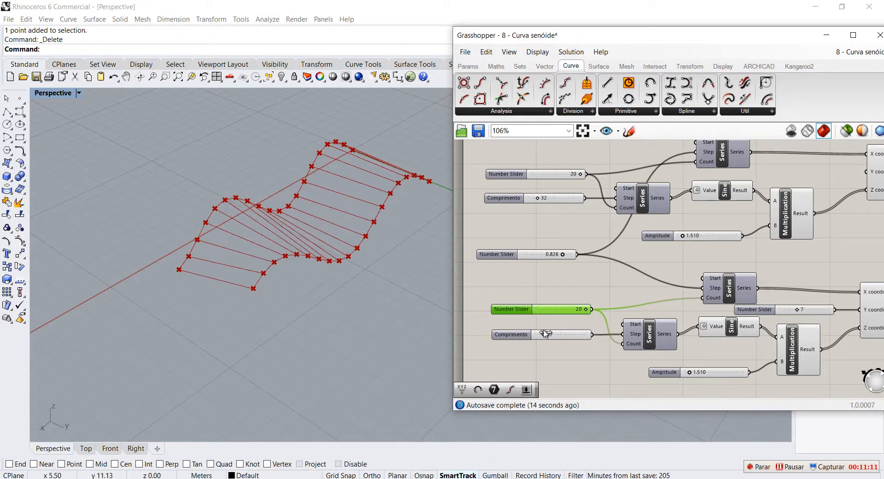
Place the upper Count slider below the shared Step slider and delete the copied definition's Count slider
drag(507, 309, 501, 292)
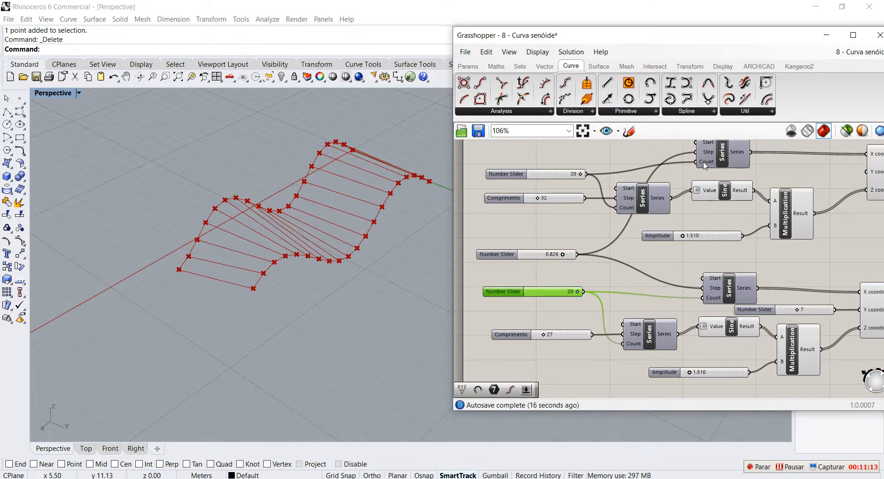
drag(656, 206, 665, 206)
drag(526, 178, 516, 276)
click(509, 295)
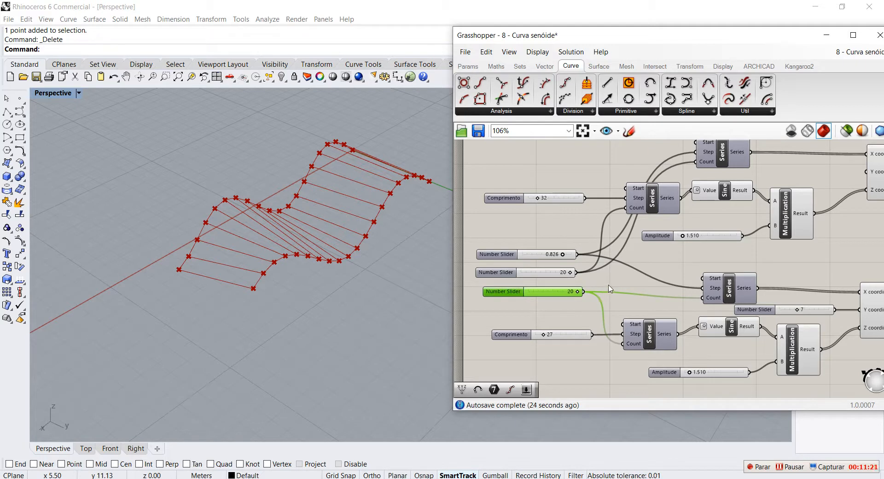
key(Delete)
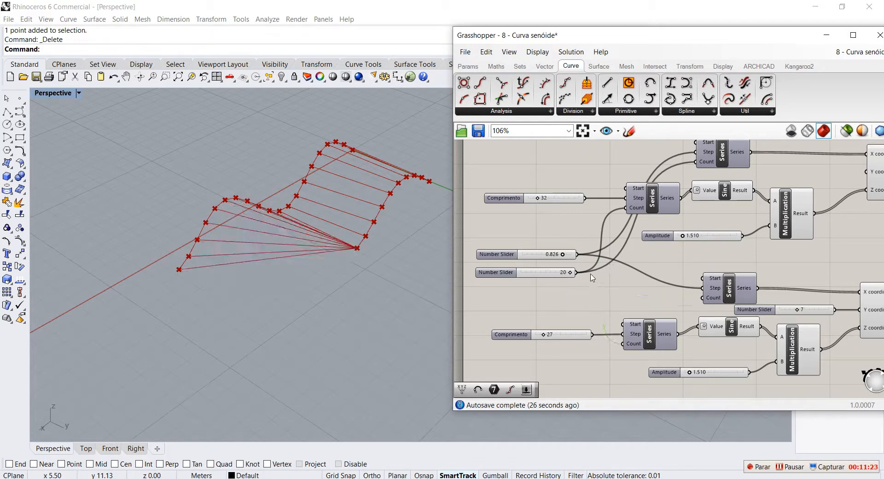
Connect the remaining Count slider, set to 20, to the Count inputs of both copied Series components
drag(577, 273, 703, 297)
drag(577, 273, 622, 344)
mouse_move(569, 275)
mouse_down()
mouse_move(554, 272)
mouse_move(570, 273)
mouse_up()
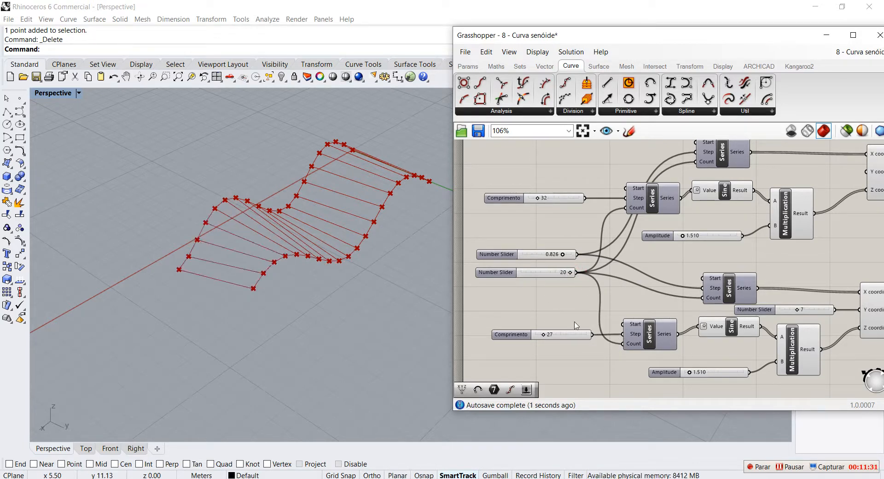
Adjust the copied Comprimento slider and raise the shared Count slider's maximum to 100
mouse_move(546, 336)
mouse_down()
mouse_move(563, 336)
mouse_move(549, 335)
mouse_up()
right_click(508, 275)
click(537, 317)
double_click(574, 346)
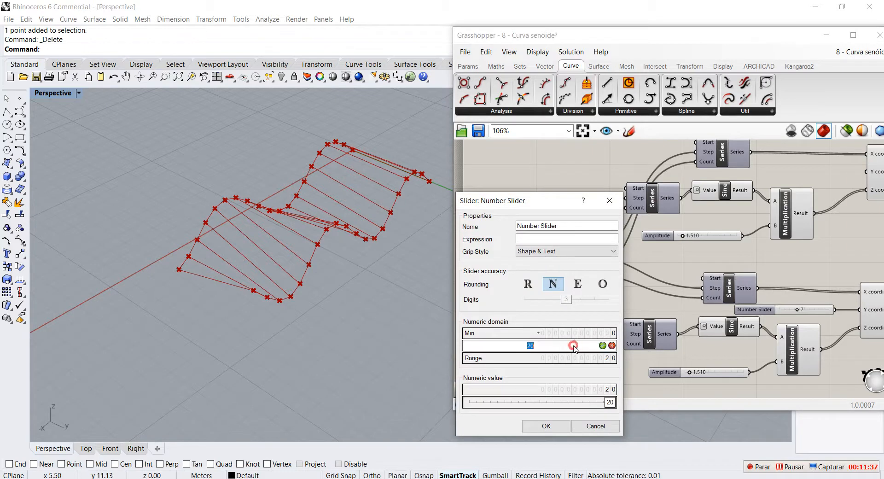
text(100)
click(546, 426)
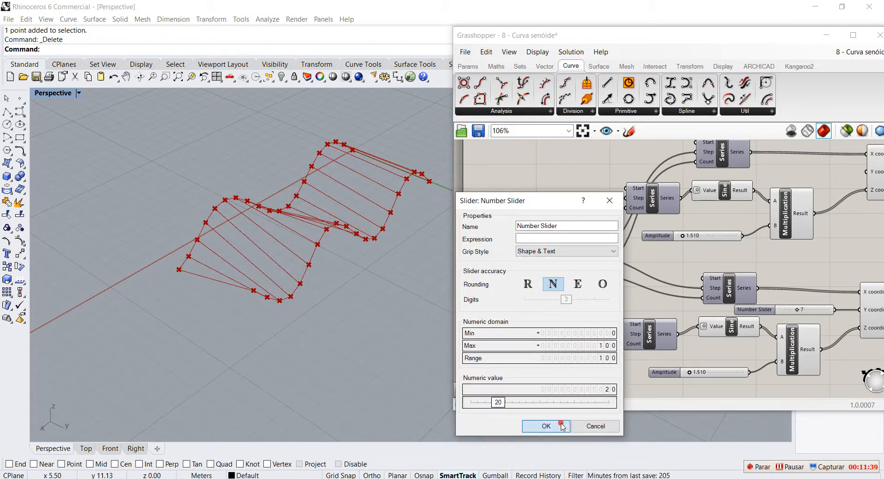
Set the copied Comprimento slider to 52, the shared Step slider to 0.496 and the shared Count slider to 28
drag(548, 337, 549, 336)
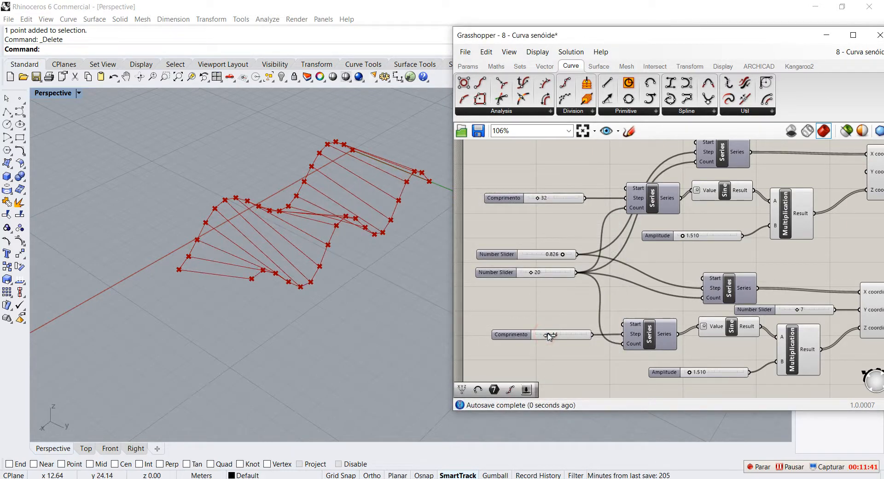
mouse_move(533, 275)
mouse_down()
mouse_move(545, 273)
mouse_move(536, 276)
mouse_move(548, 256)
mouse_move(545, 275)
mouse_up()
drag(549, 335, 553, 336)
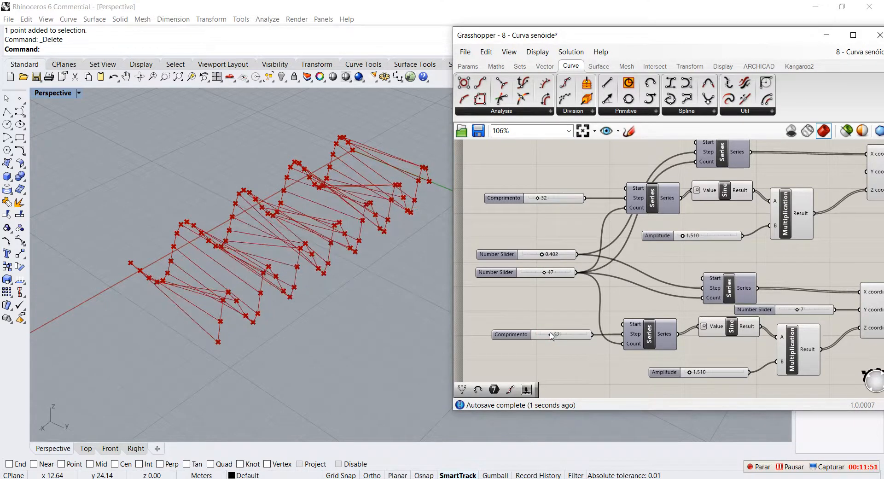
drag(542, 256, 538, 275)
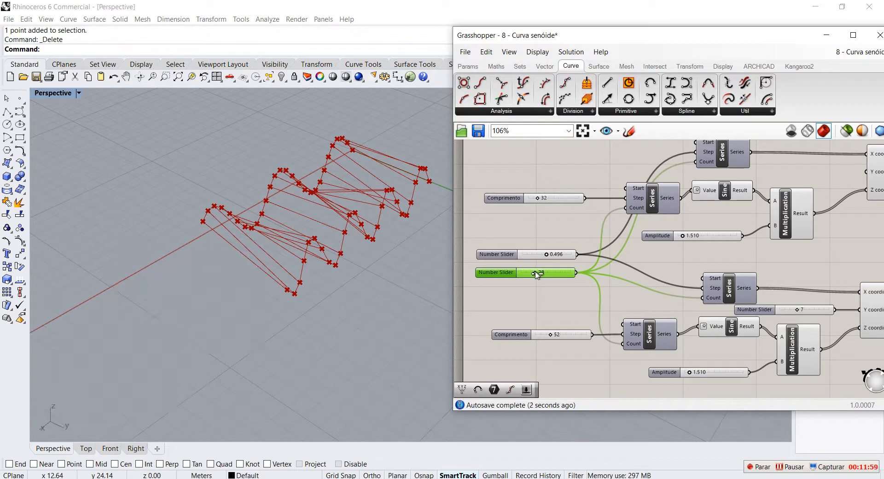
Set the upper Amplitude slider to 0.766 and the copied Amplitude slider to 0.952
scroll(541, 271, down, 5)
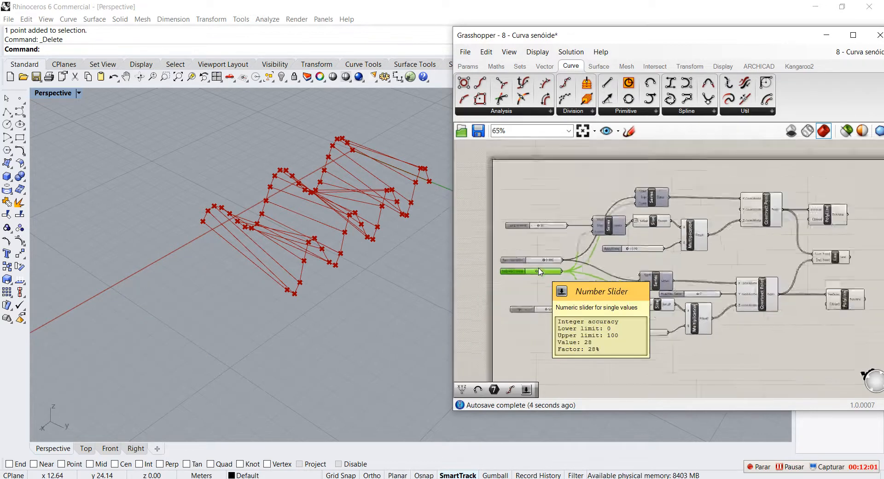
scroll(550, 261, up, 4)
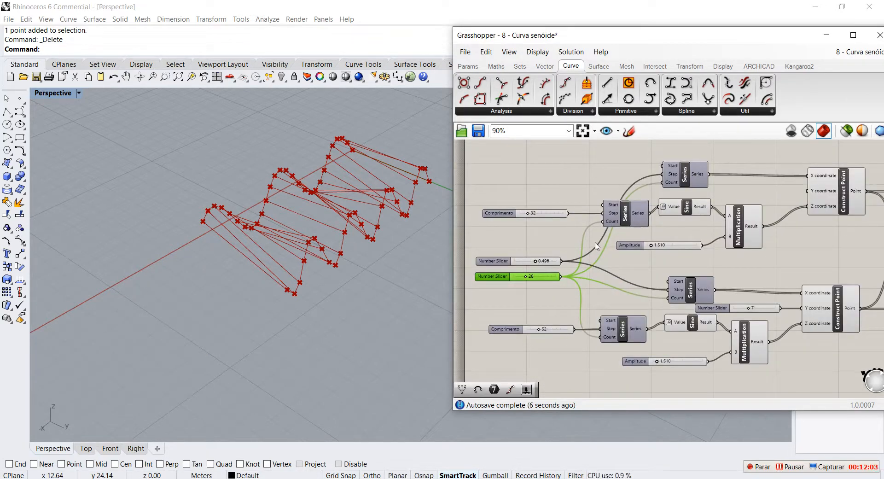
drag(657, 363, 659, 365)
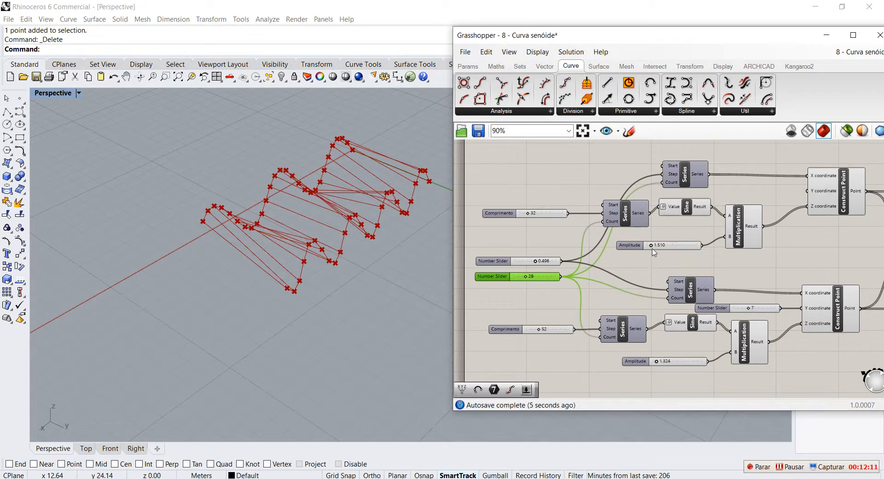
drag(651, 245, 649, 245)
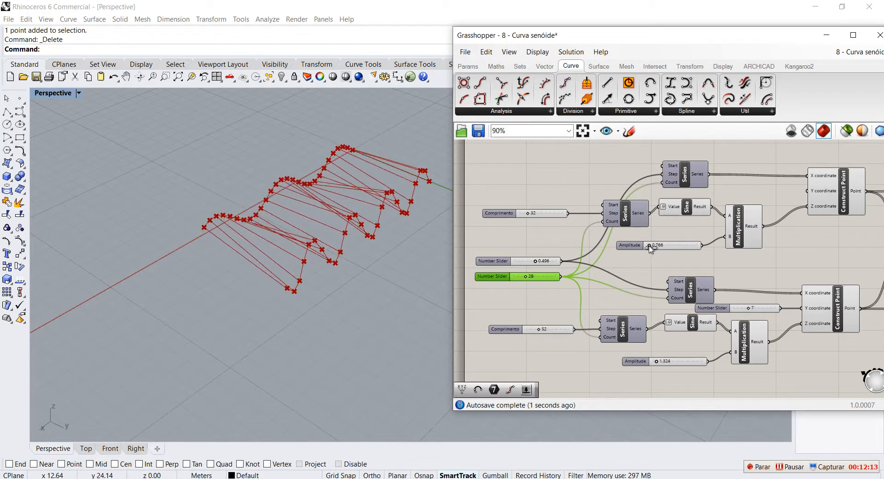
drag(656, 363, 657, 363)
Set the copied Comprimento to 58, the upper Comprimento to 38, the shared Step to 0.540 and the shared Count to 31
drag(542, 331, 544, 332)
drag(529, 213, 531, 215)
mouse_move(535, 261)
mouse_down()
mouse_move(548, 262)
mouse_move(525, 277)
mouse_move(539, 262)
mouse_move(532, 262)
mouse_up()
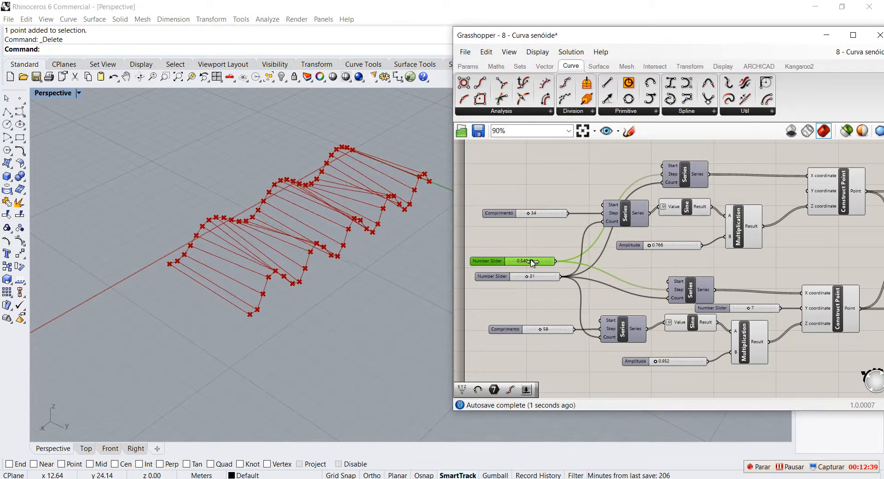
drag(528, 213, 530, 214)
Move the copied PolyLine closer to its Construct Point and widen the Grasshopper window to fit the definition
scroll(548, 228, down, 2)
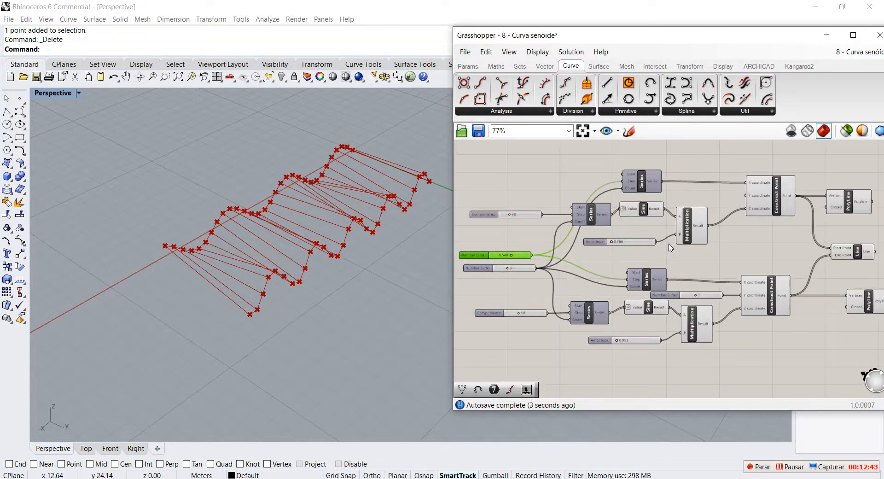
drag(866, 302, 851, 303)
click(769, 354)
scroll(681, 257, down, 1)
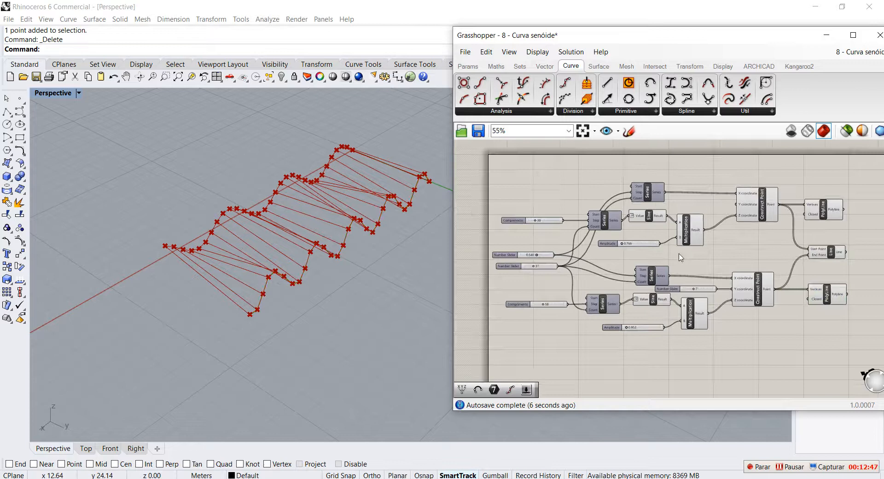
scroll(694, 278, up, 1)
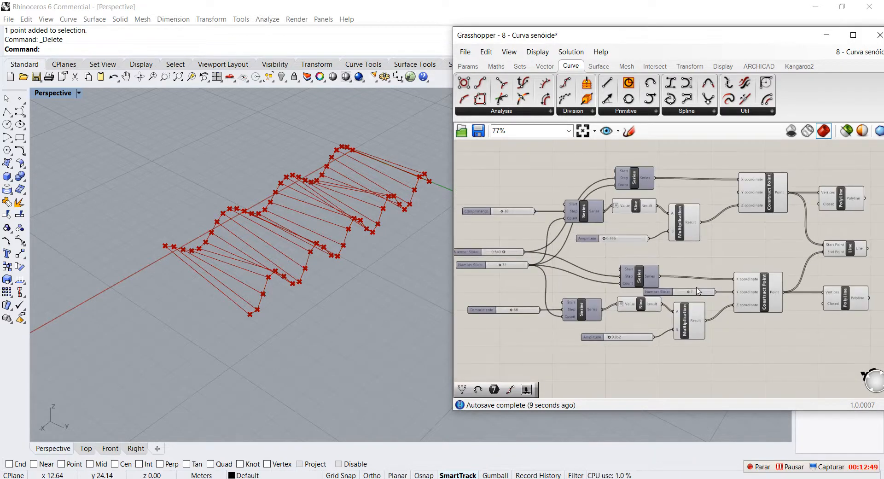
drag(455, 230, 389, 230)
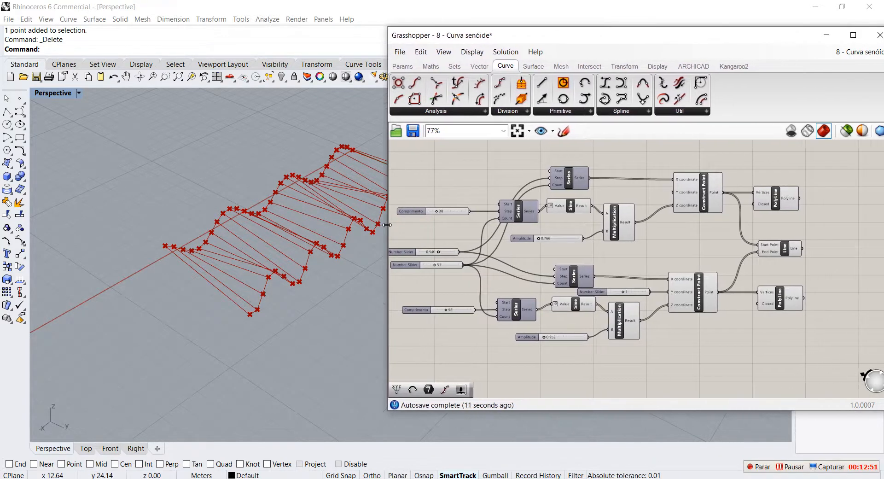
scroll(607, 265, up, 1)
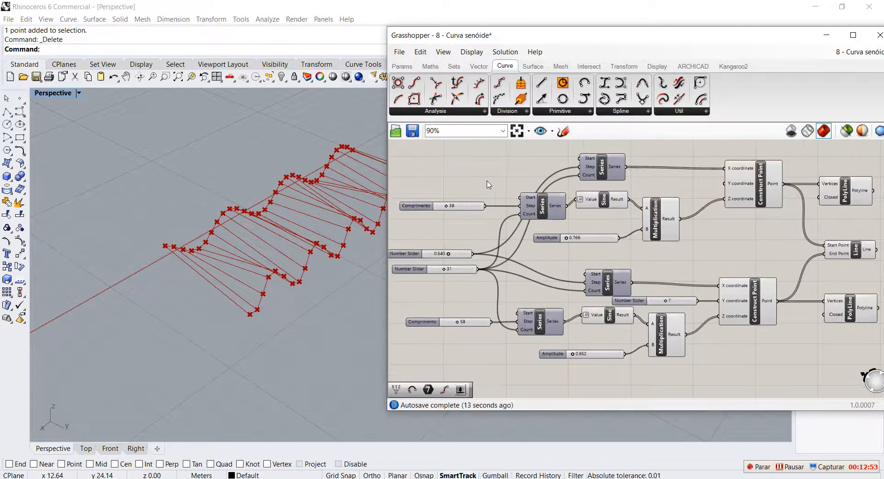
scroll(320, 239, down, 2)
scroll(369, 211, up, 3)
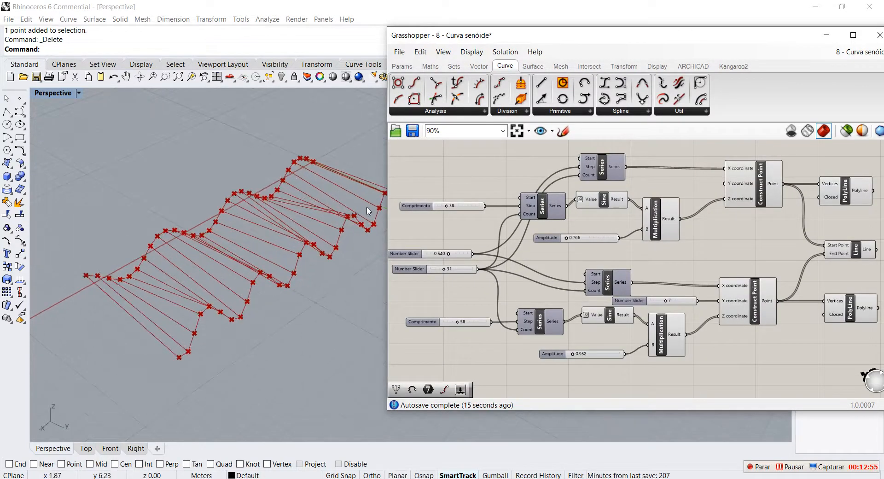